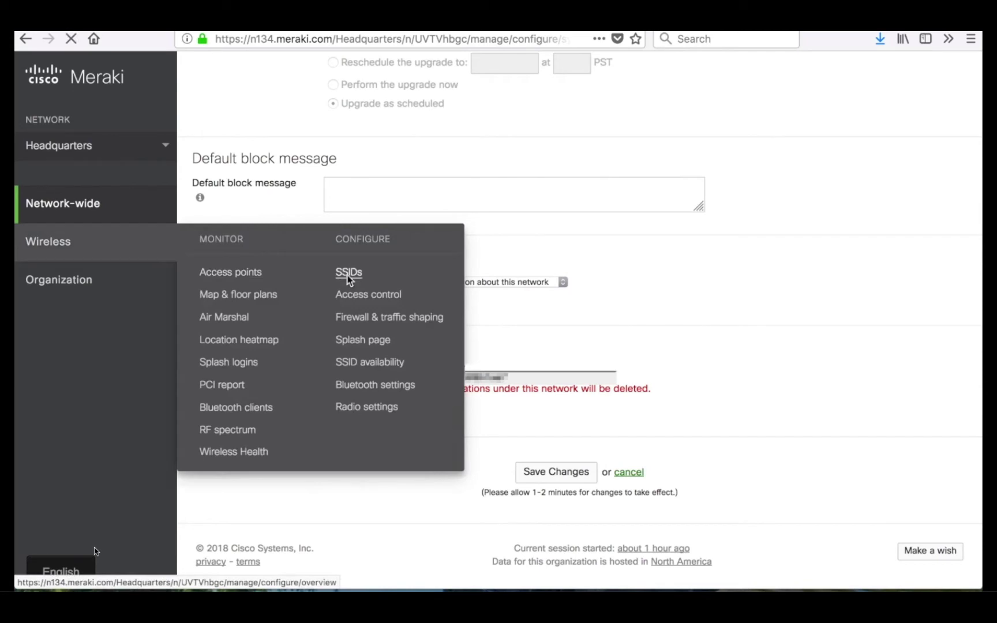
Link Umbrella policies to the HQ-Employee SSID in the wireless firewall and traffic shaping settings.
{"action": "left_click", "coordinate": [348, 273]}
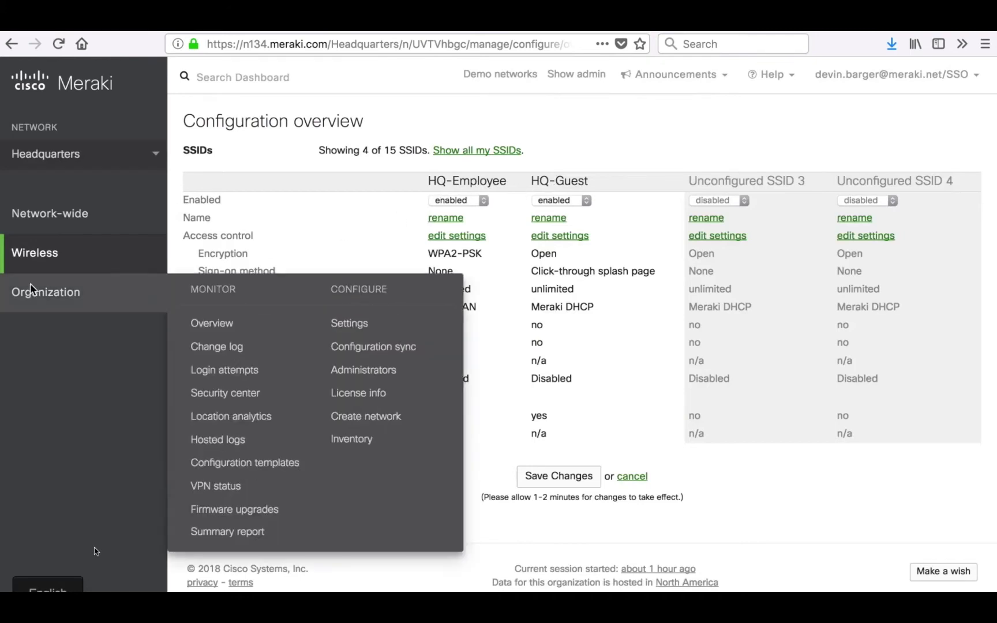
{"action": "mouse_move", "coordinate": [26, 260]}
{"action": "left_click", "coordinate": [350, 331]}
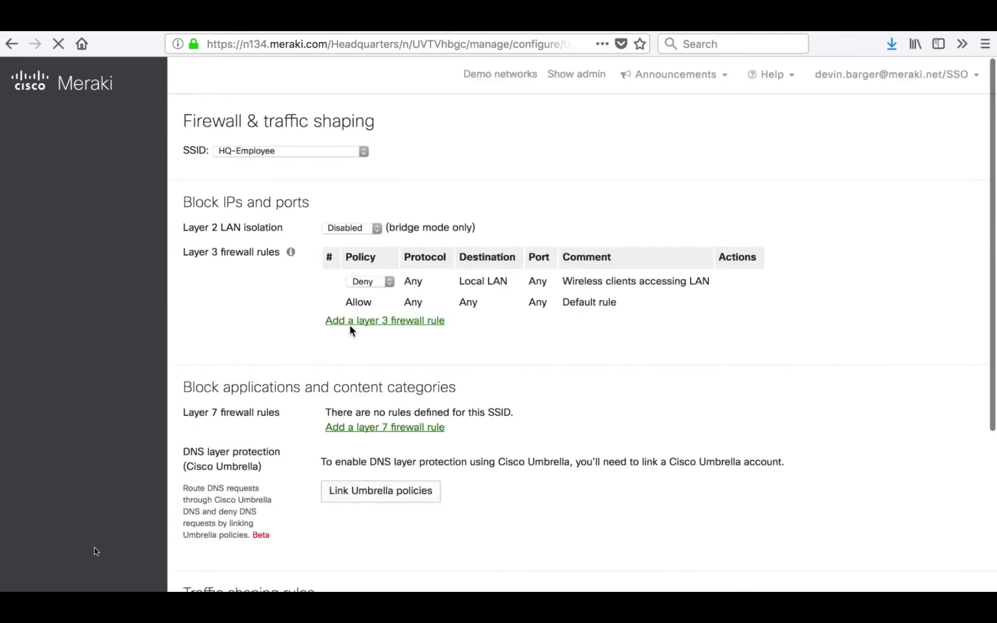
{"action": "scroll", "coordinate": [478, 398], "scroll_direction": "down", "scroll_amount": 2}
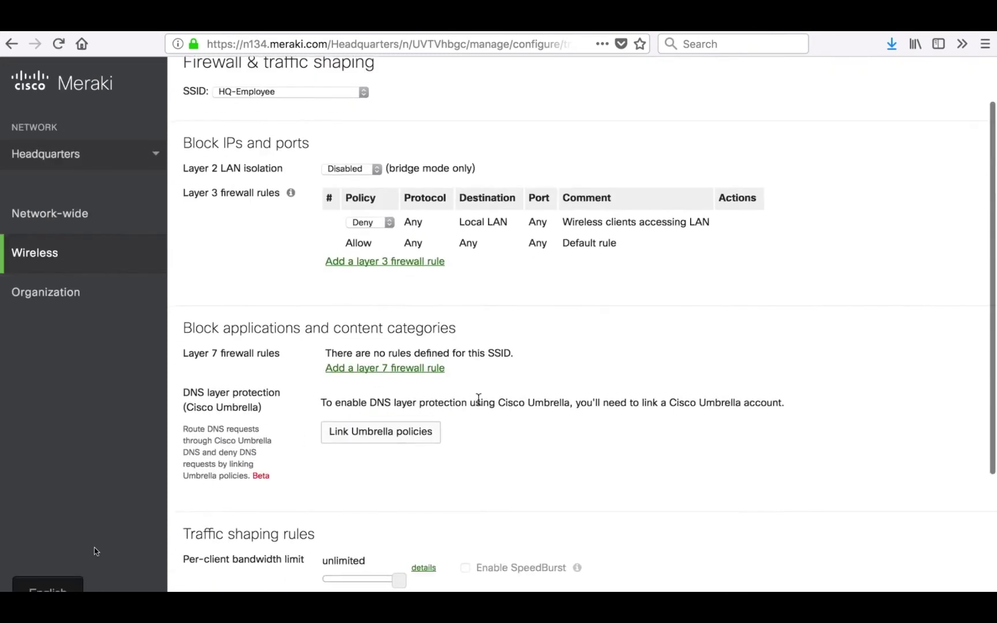
{"action": "left_click", "coordinate": [397, 439]}
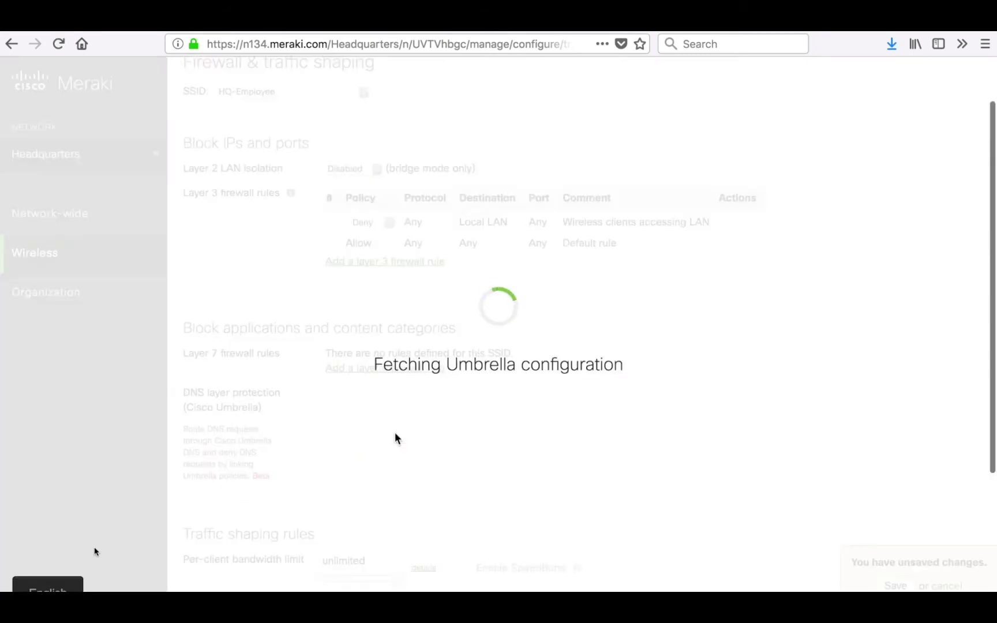
Apply the Employee Umbrella policy to HQ-Employee, exclude headquarters.com from Umbrella routing, and save the changes.
{"action": "scroll", "coordinate": [514, 398], "scroll_direction": "down", "scroll_amount": 4}
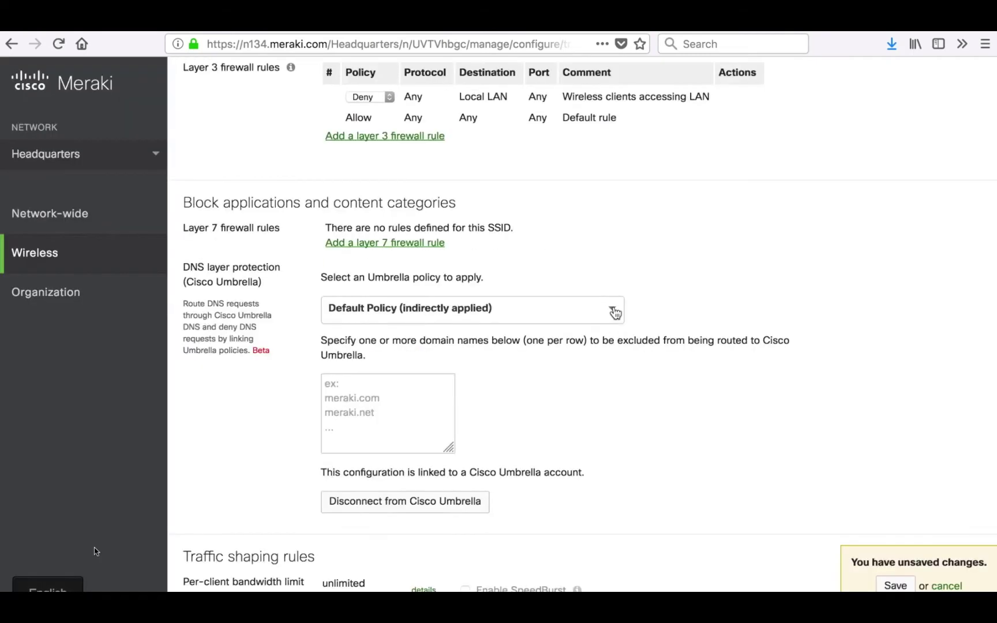
{"action": "left_click", "coordinate": [616, 312]}
{"action": "left_click", "coordinate": [497, 336]}
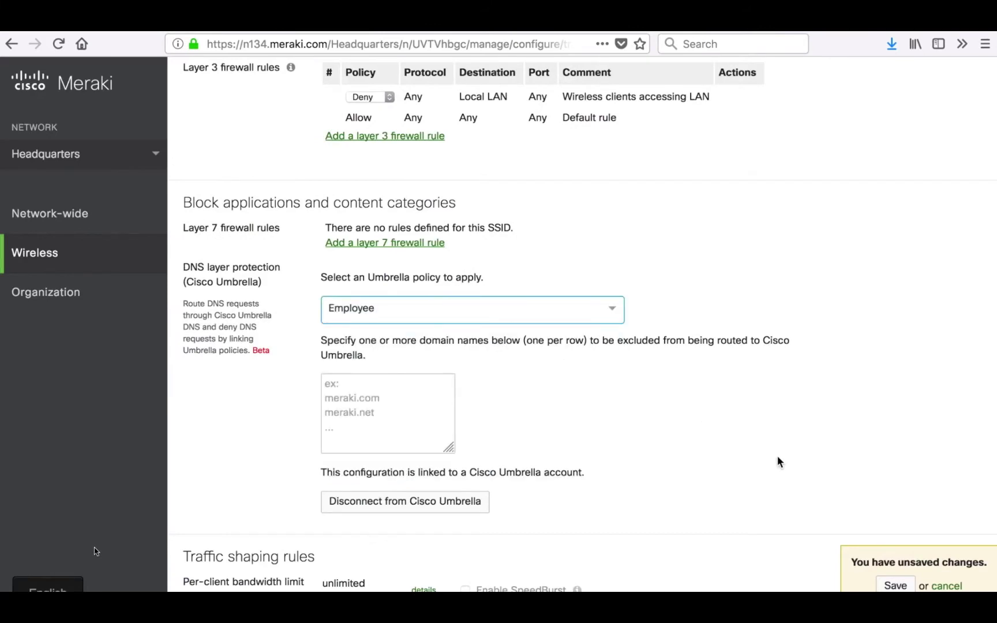
{"action": "left_click", "coordinate": [374, 387]}
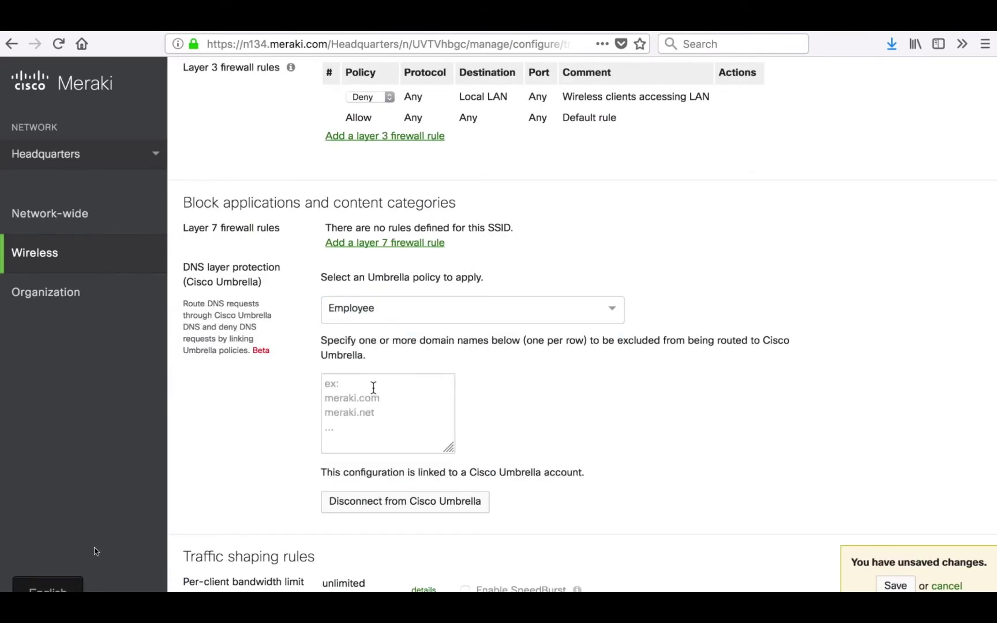
{"action": "type", "text": "headquarters.com"}
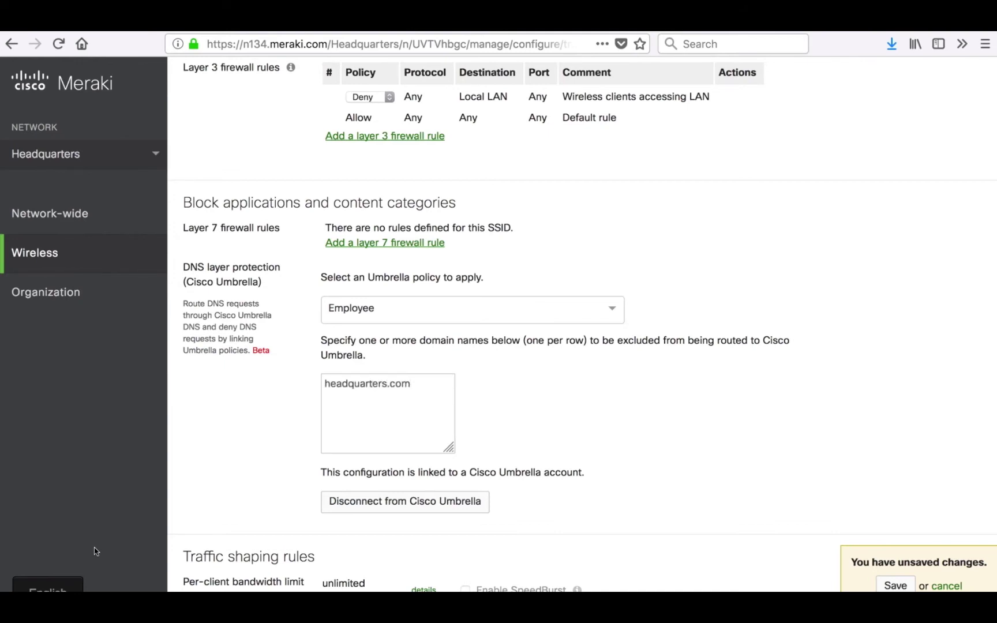
{"action": "left_click", "coordinate": [896, 586]}
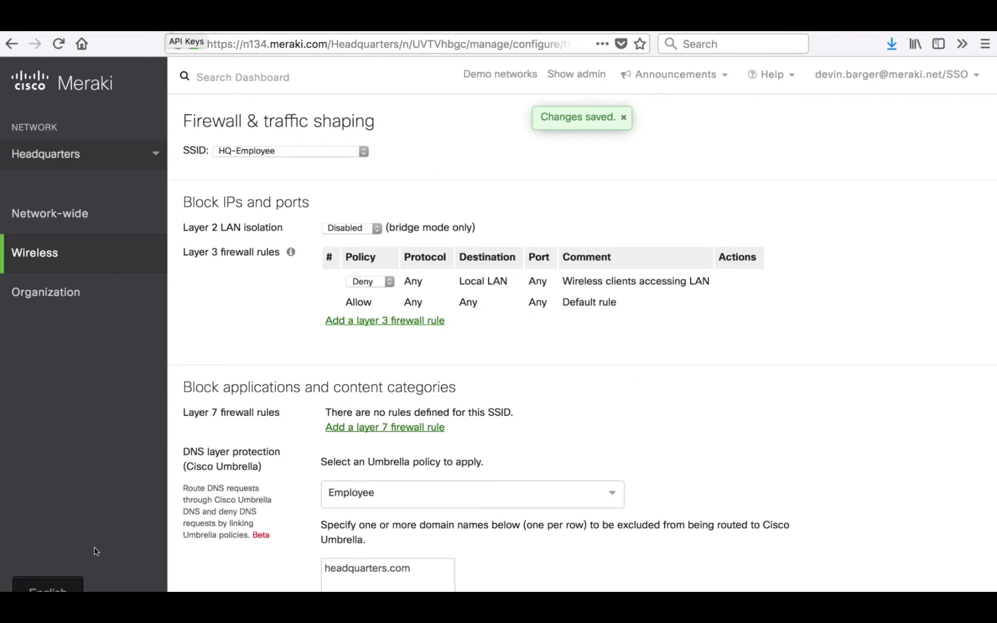
Switch to the Cisco Umbrella dashboard, refresh the policies, and inspect the identities assigned to the Employee policy.
{"action": "key", "text": "ctrl+Tab"}
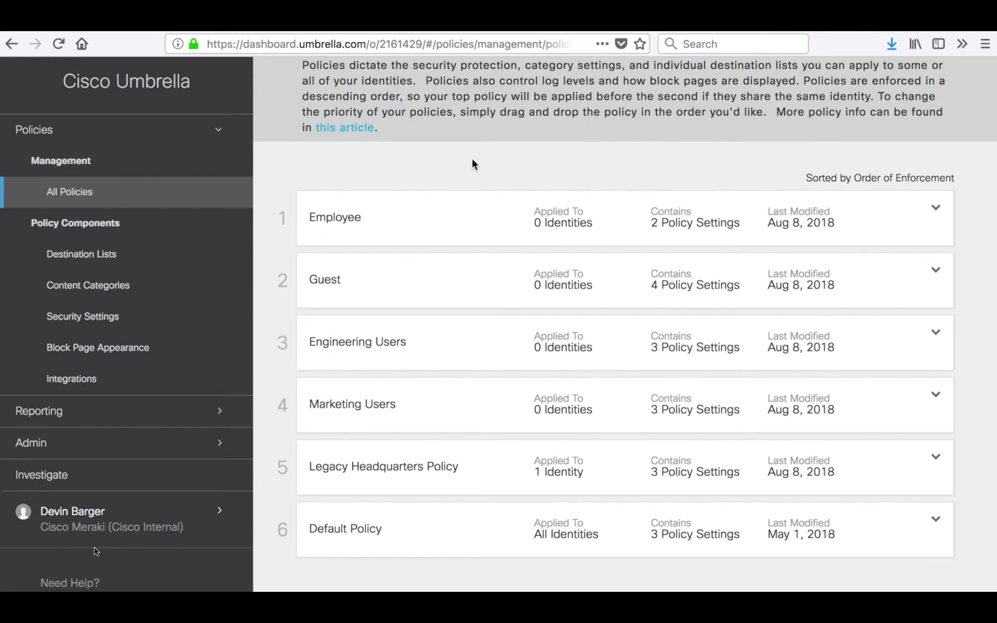
{"action": "key", "text": "super+r"}
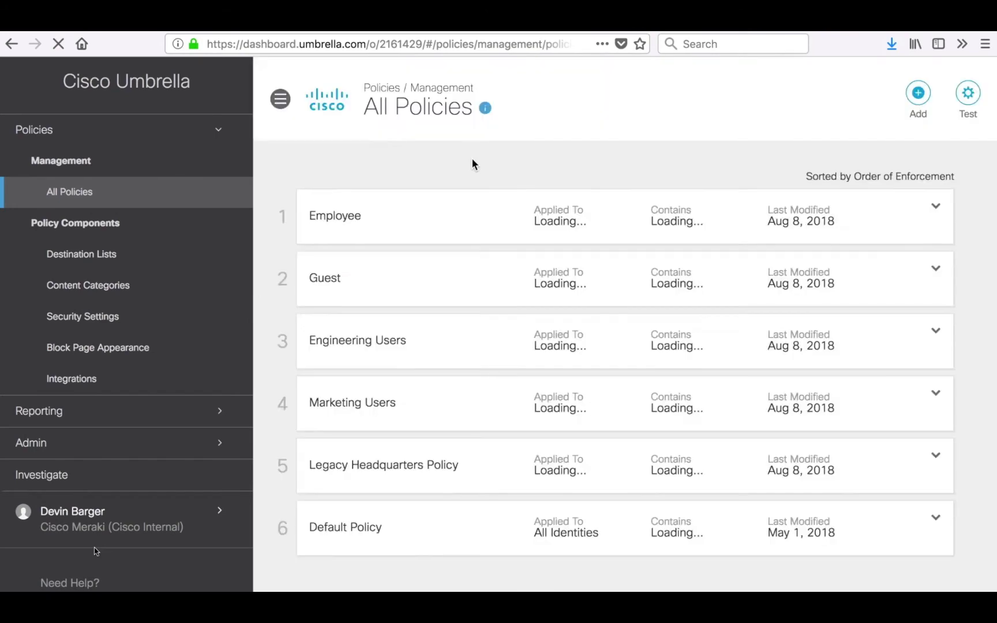
{"action": "left_click", "coordinate": [467, 225]}
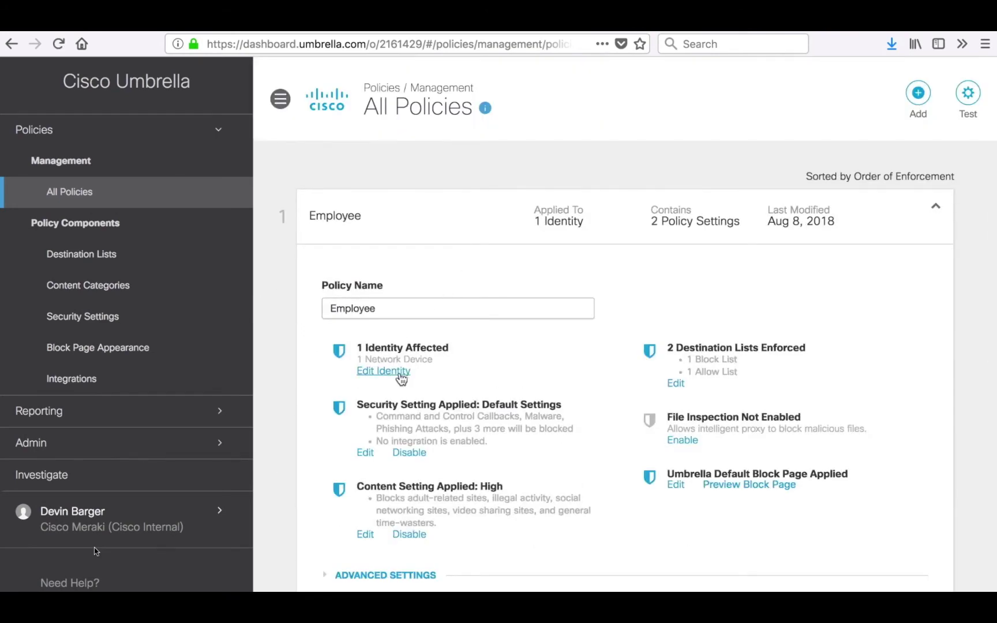
{"action": "left_click", "coordinate": [400, 373]}
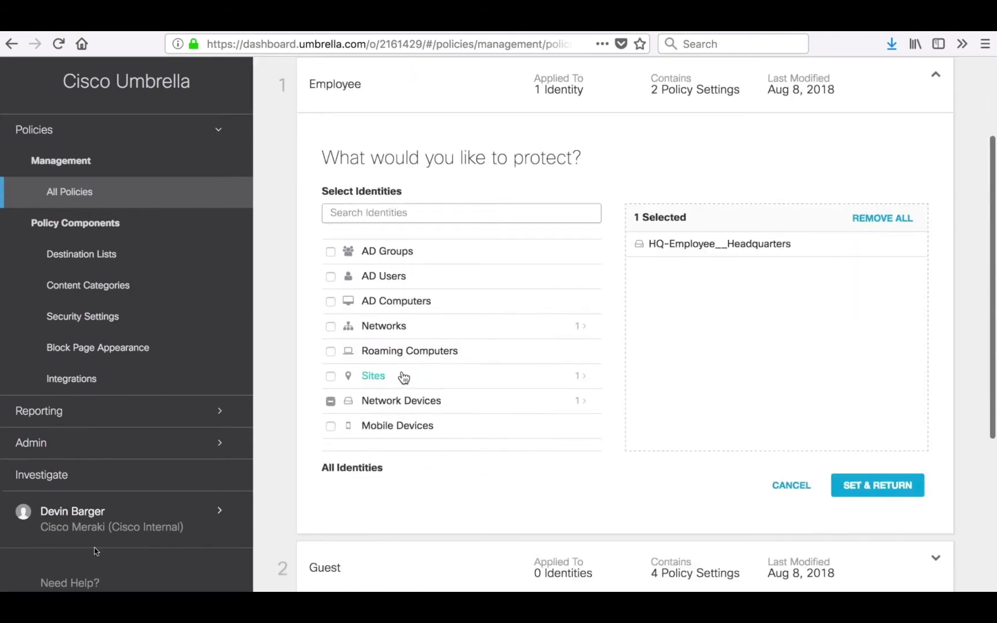
{"action": "mouse_move", "coordinate": [658, 245]}
Open the Network Devices list under the core identities in the Umbrella deployments.
{"action": "left_click", "coordinate": [217, 130]}
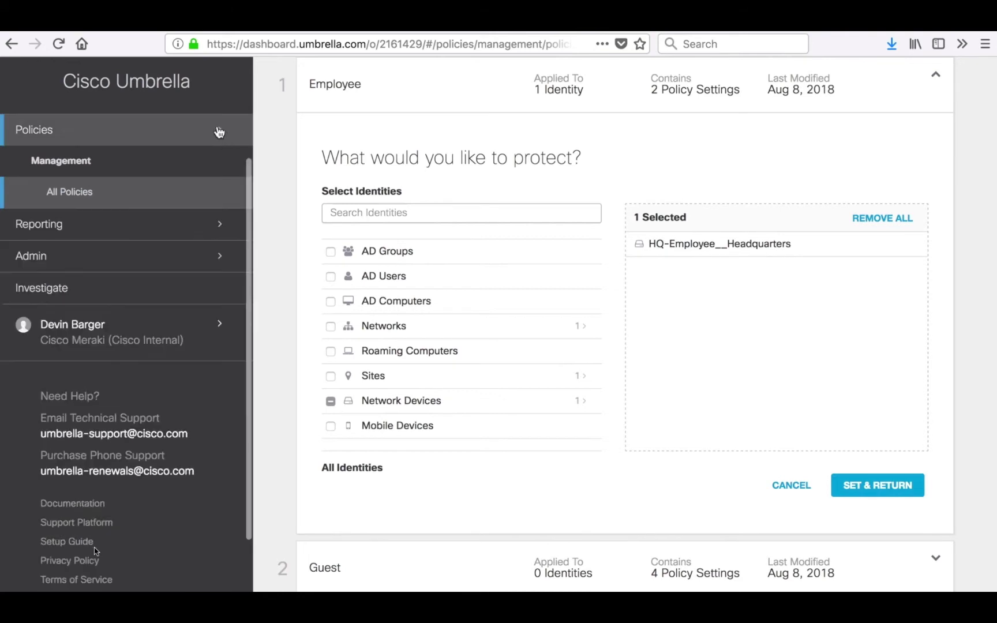
{"action": "scroll", "coordinate": [218, 132], "scroll_direction": "up", "scroll_amount": 2}
{"action": "left_click", "coordinate": [196, 156]}
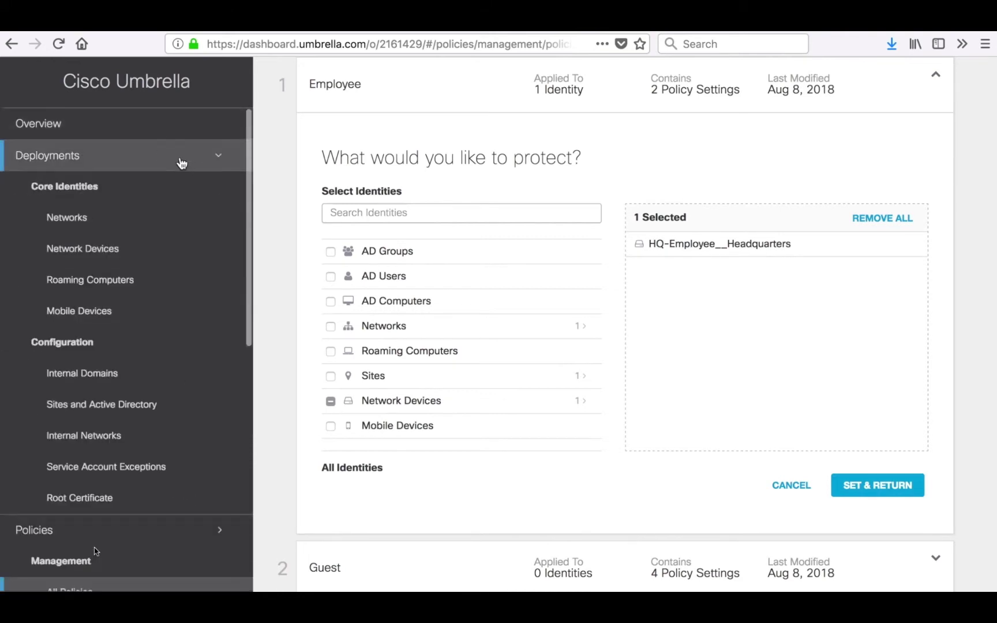
{"action": "left_click", "coordinate": [125, 254]}
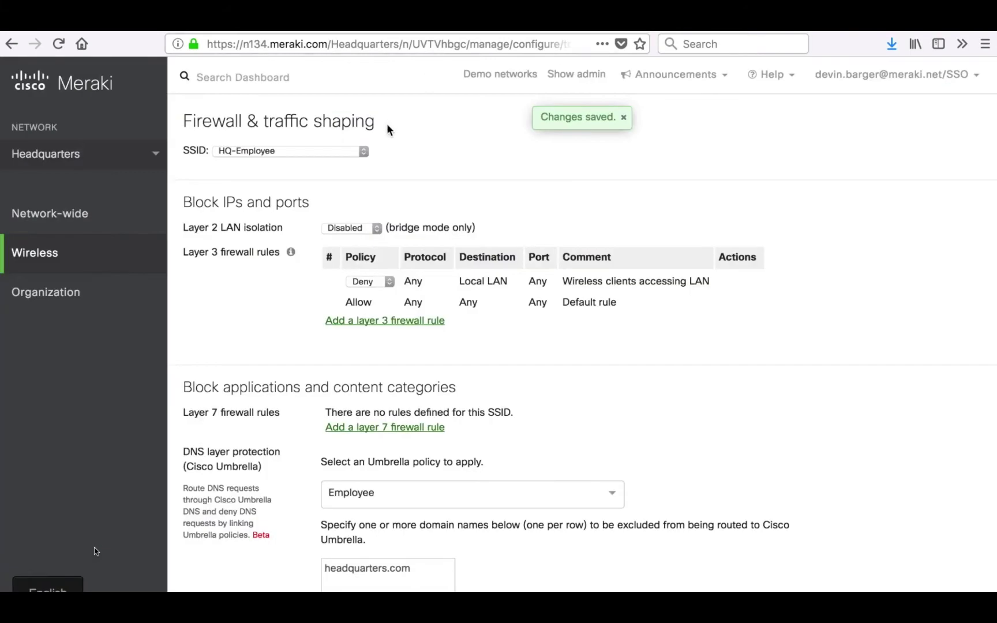
Back in the Meraki dashboard, link Umbrella to the HQ-Guest SSID, apply the Guest policy, and save the changes.
{"action": "left_click", "coordinate": [358, 151]}
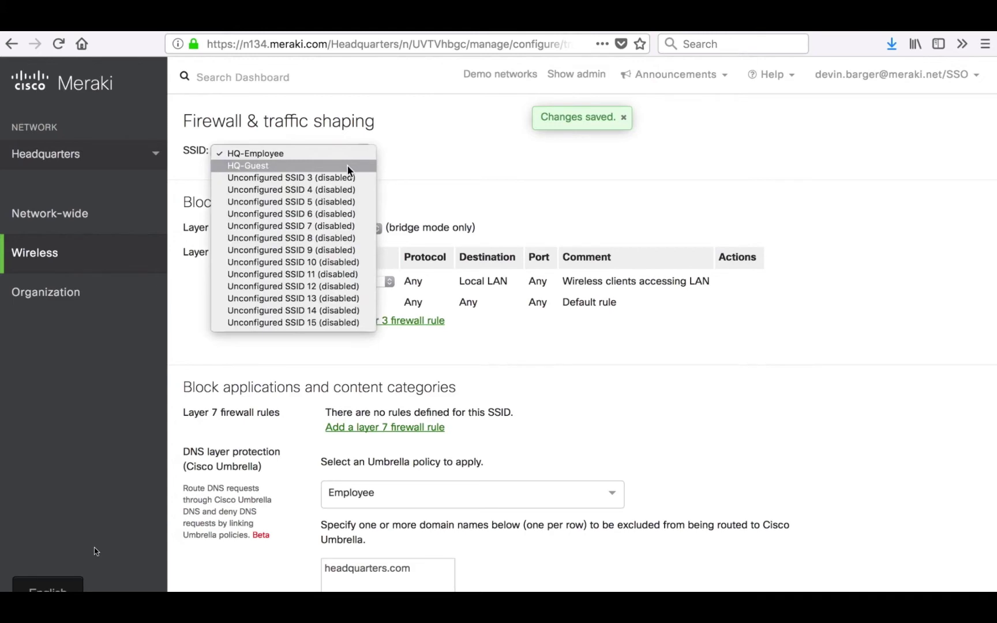
{"action": "left_click", "coordinate": [347, 165]}
{"action": "scroll", "coordinate": [347, 168], "scroll_direction": "down", "scroll_amount": 4}
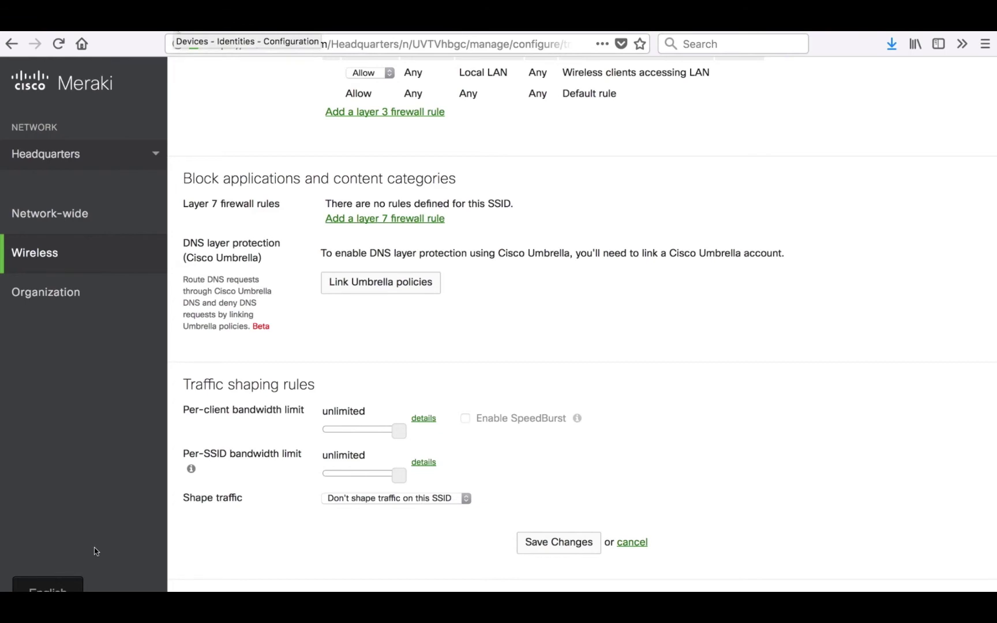
{"action": "left_click", "coordinate": [372, 273]}
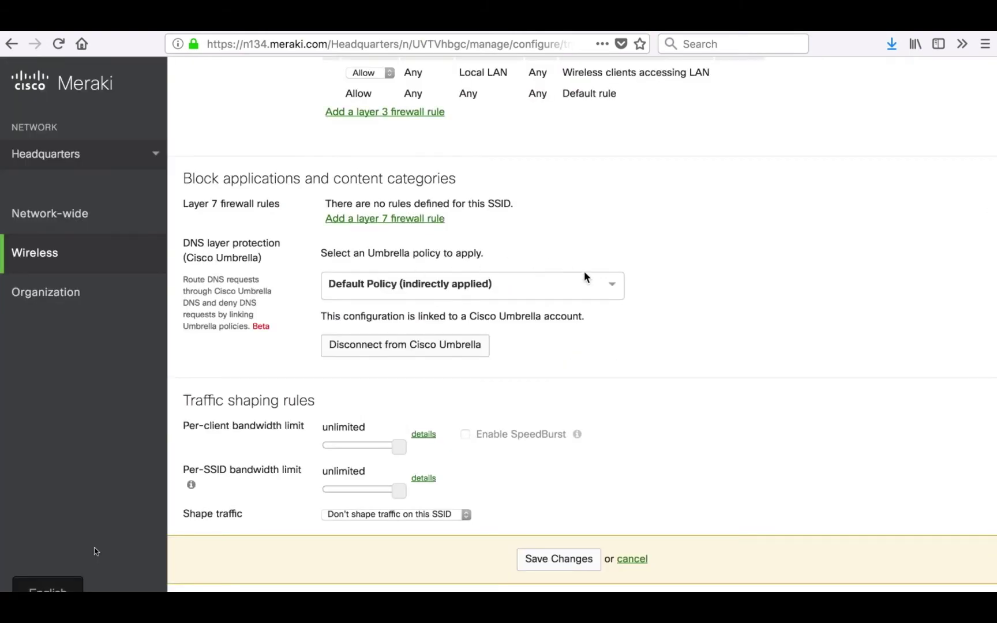
{"action": "left_click", "coordinate": [616, 287]}
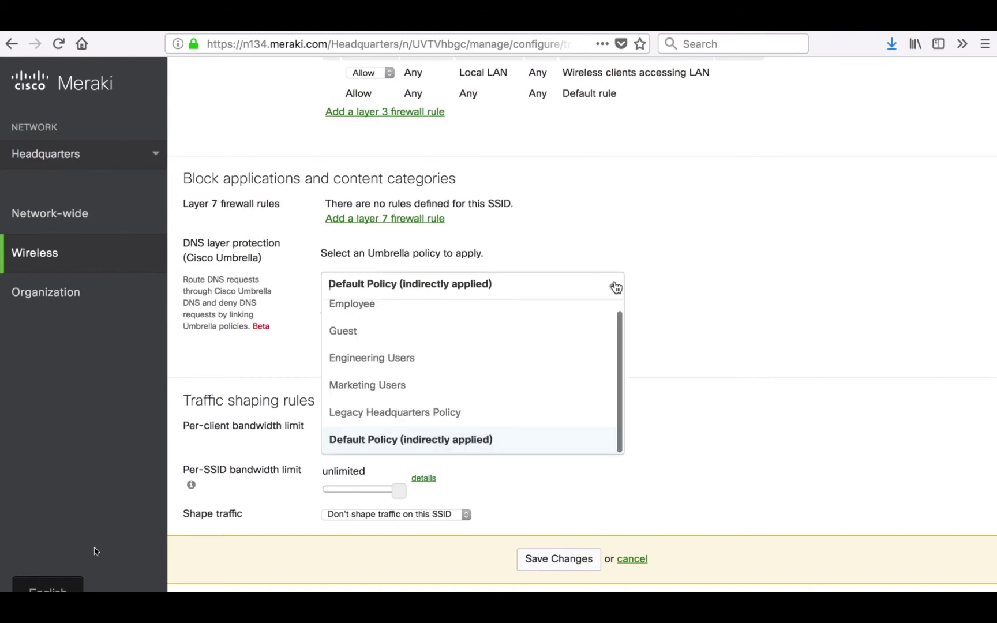
{"action": "left_click", "coordinate": [367, 333]}
{"action": "left_click", "coordinate": [558, 558]}
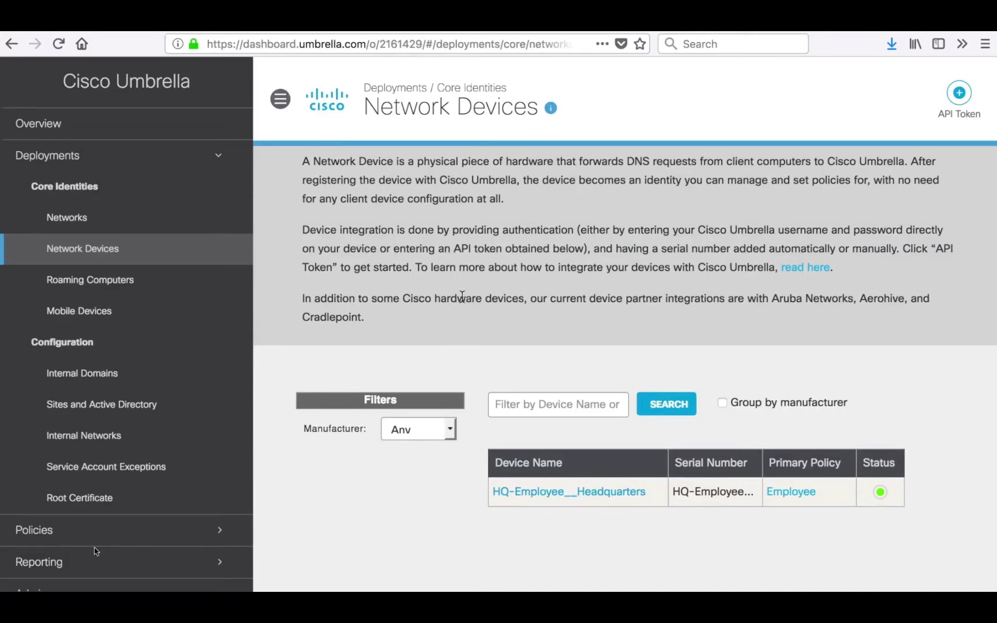
In Cisco Umbrella, refresh the Network Devices list and open the primary policy of the HQ-Guest device.
{"action": "key", "text": "super+r"}
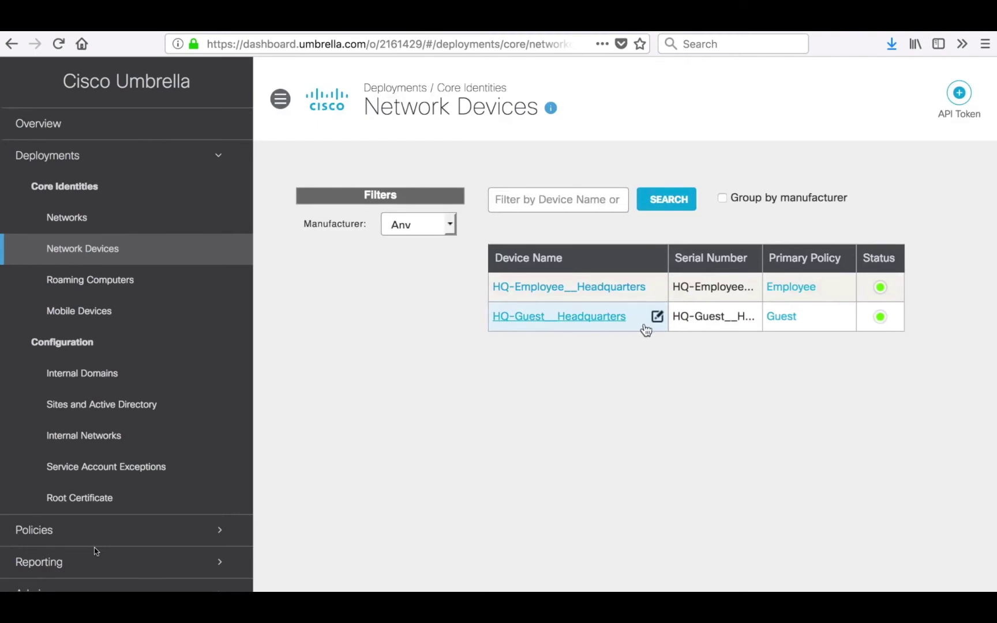
{"action": "left_click", "coordinate": [782, 317]}
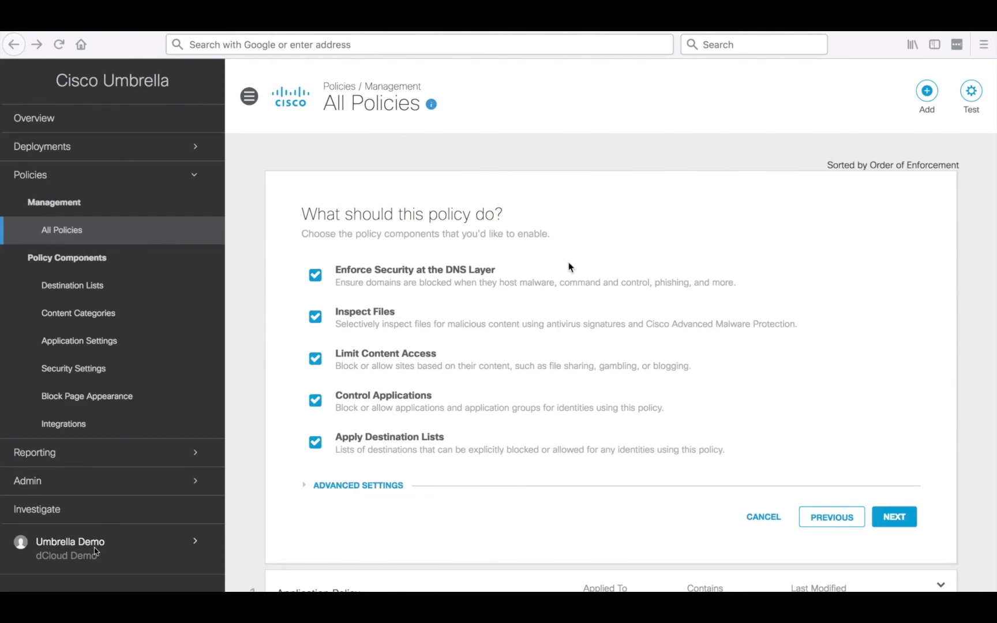
Continue the new policy with all components enabled, review the blocked security categories, and accept Default Security Protection.
{"action": "left_click", "coordinate": [893, 518]}
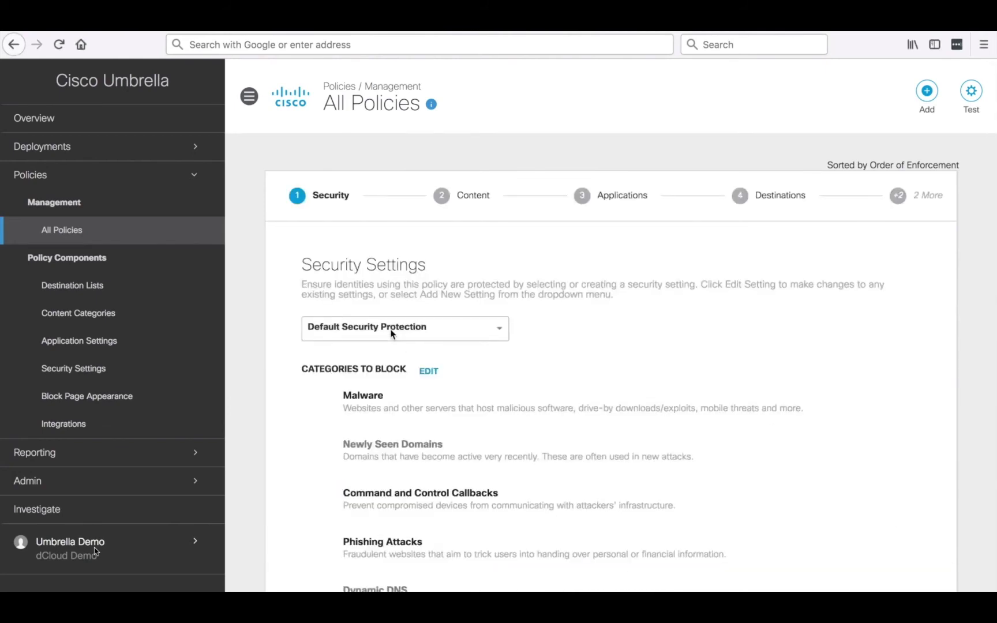
{"action": "scroll", "coordinate": [391, 334], "scroll_direction": "down", "scroll_amount": 3}
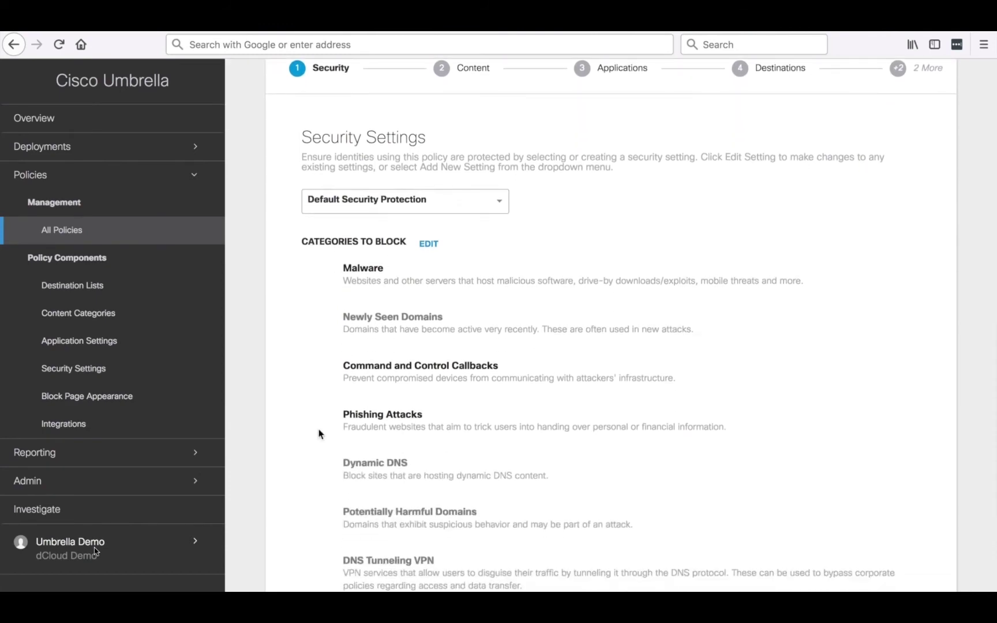
{"action": "scroll", "coordinate": [319, 432], "scroll_direction": "down", "scroll_amount": 2}
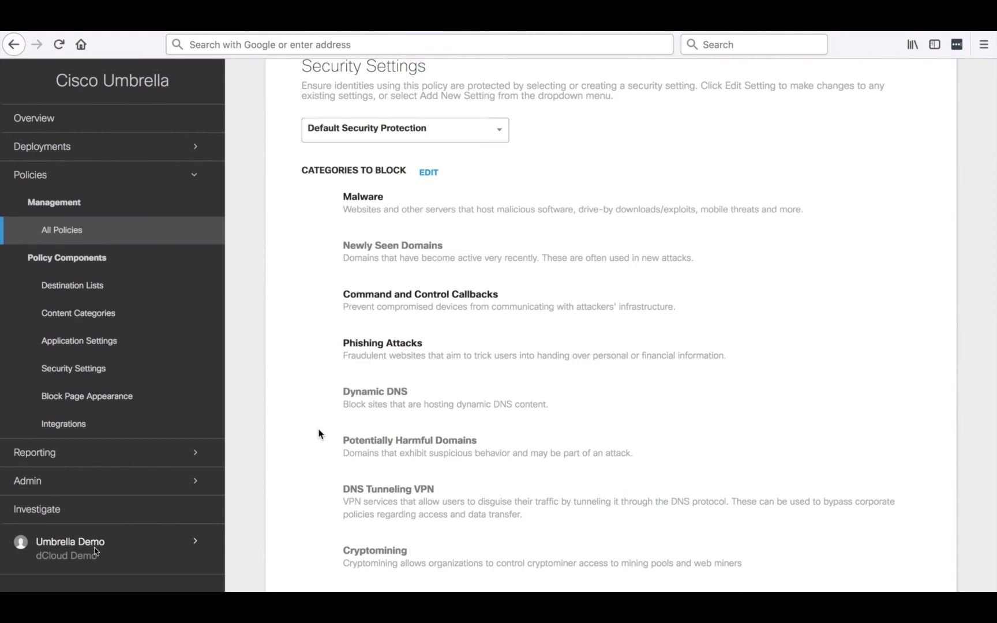
{"action": "scroll", "coordinate": [319, 433], "scroll_direction": "up", "scroll_amount": 2}
{"action": "scroll", "coordinate": [319, 433], "scroll_direction": "down", "scroll_amount": 3}
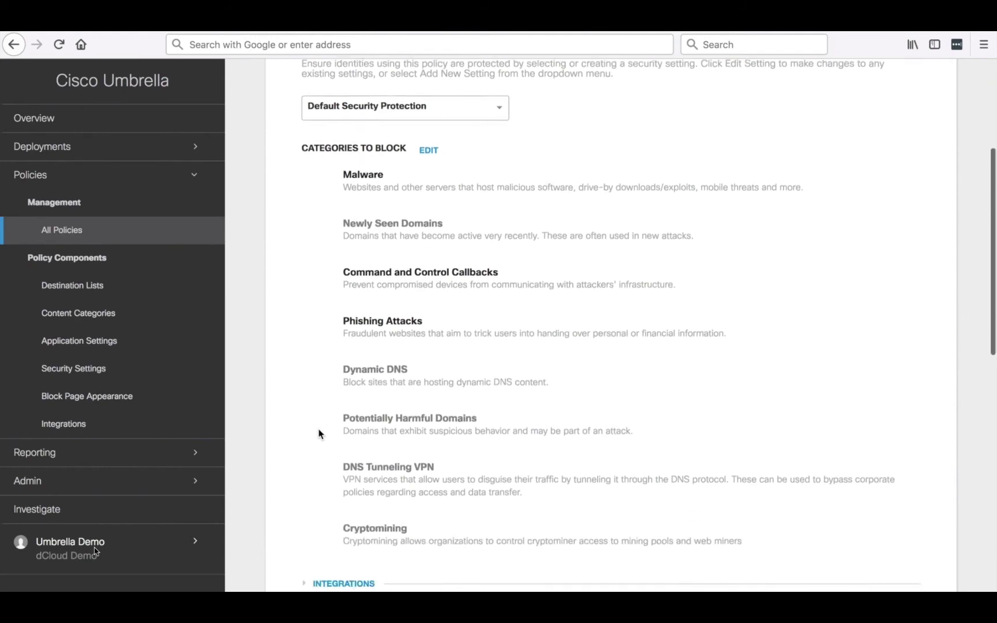
{"action": "scroll", "coordinate": [319, 433], "scroll_direction": "up", "scroll_amount": 1}
{"action": "scroll", "coordinate": [447, 336], "scroll_direction": "down", "scroll_amount": 3}
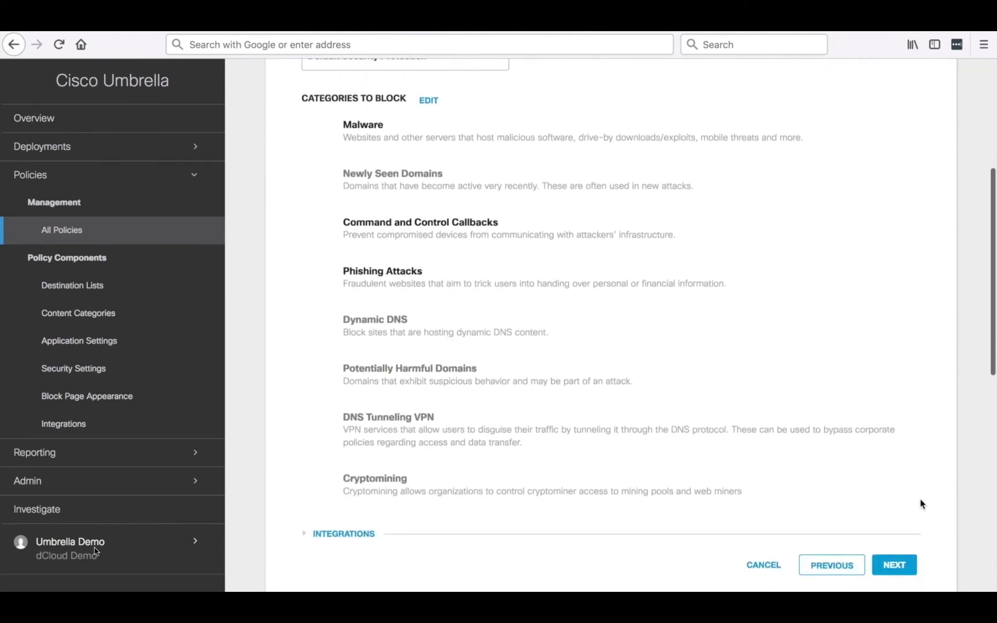
{"action": "left_click", "coordinate": [904, 574]}
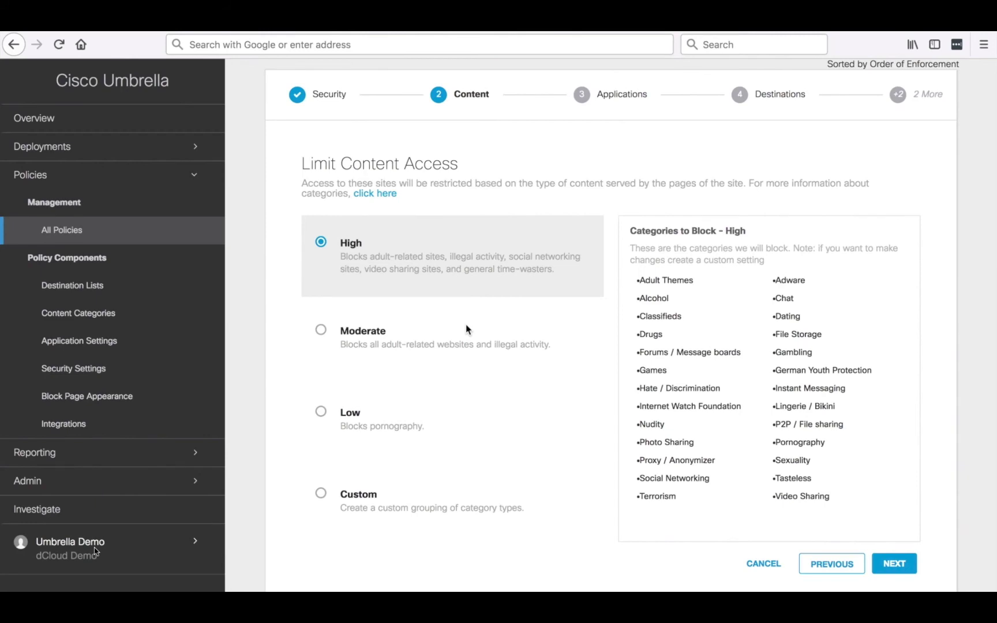
Compare the Moderate, Low, High and Custom content access levels, choose High, and continue to application control.
{"action": "left_click", "coordinate": [396, 341]}
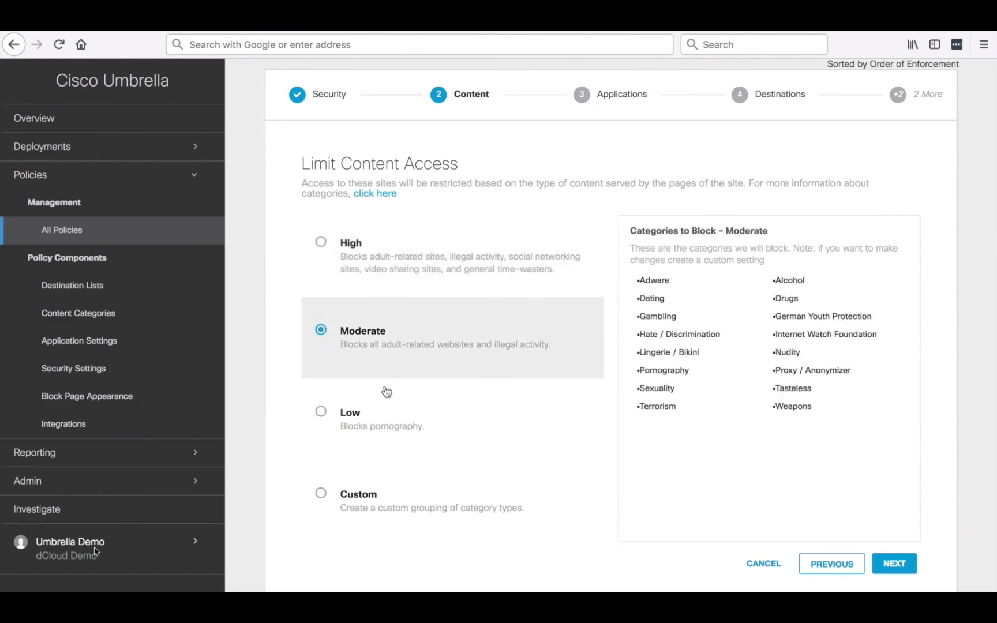
{"action": "left_click", "coordinate": [370, 430]}
{"action": "left_click", "coordinate": [354, 372]}
{"action": "left_click", "coordinate": [391, 226]}
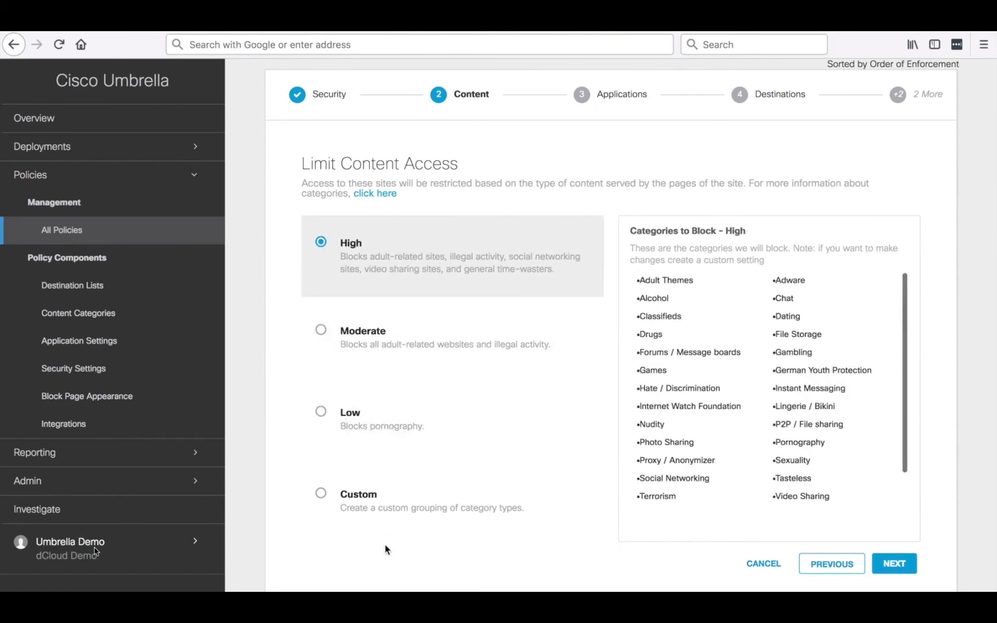
{"action": "left_click", "coordinate": [380, 519]}
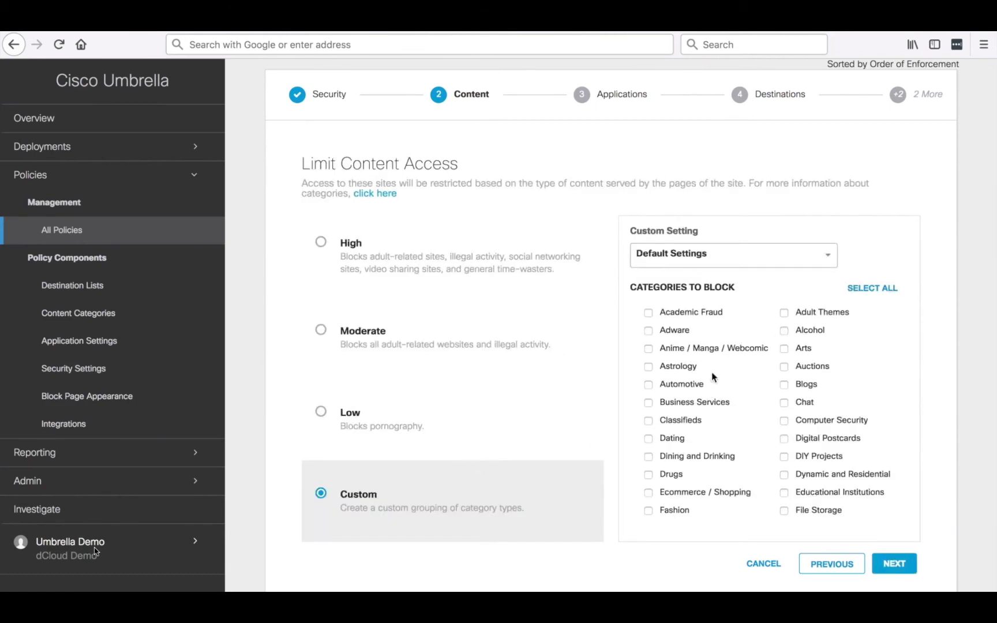
{"action": "scroll", "coordinate": [708, 377], "scroll_direction": "down", "scroll_amount": 1}
{"action": "scroll", "coordinate": [708, 377], "scroll_direction": "up", "scroll_amount": 1}
{"action": "left_click", "coordinate": [401, 278]}
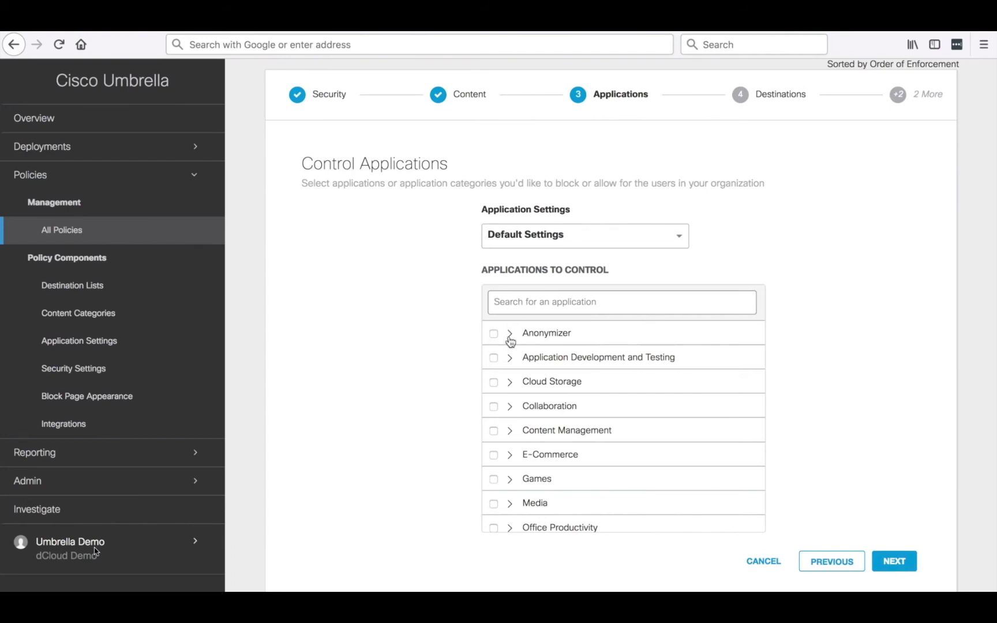
Expand the Anonymizer application category and block all of its applications.
{"action": "left_click", "coordinate": [510, 341]}
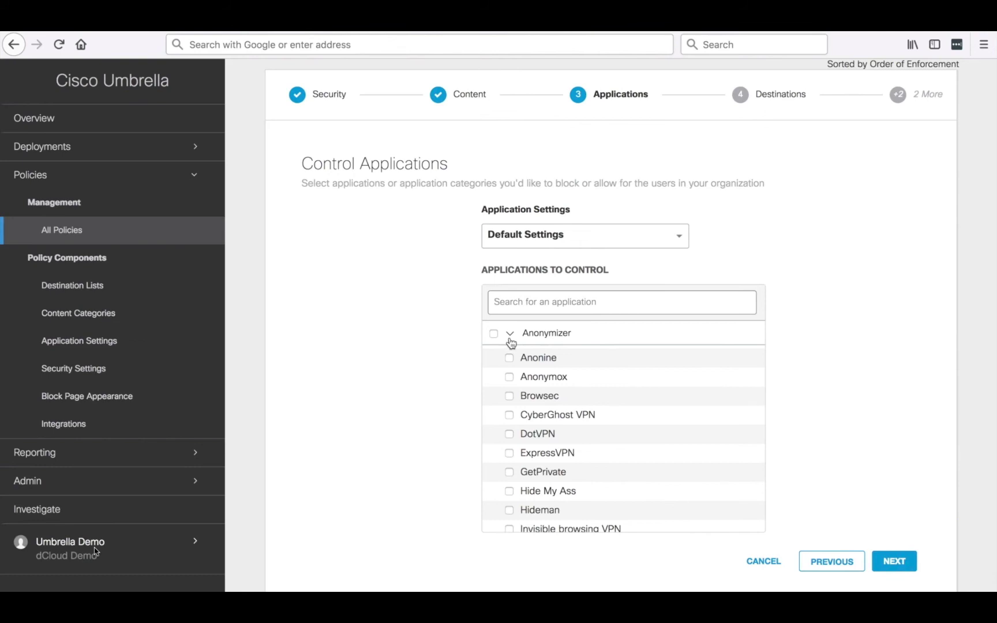
{"action": "left_click", "coordinate": [494, 334]}
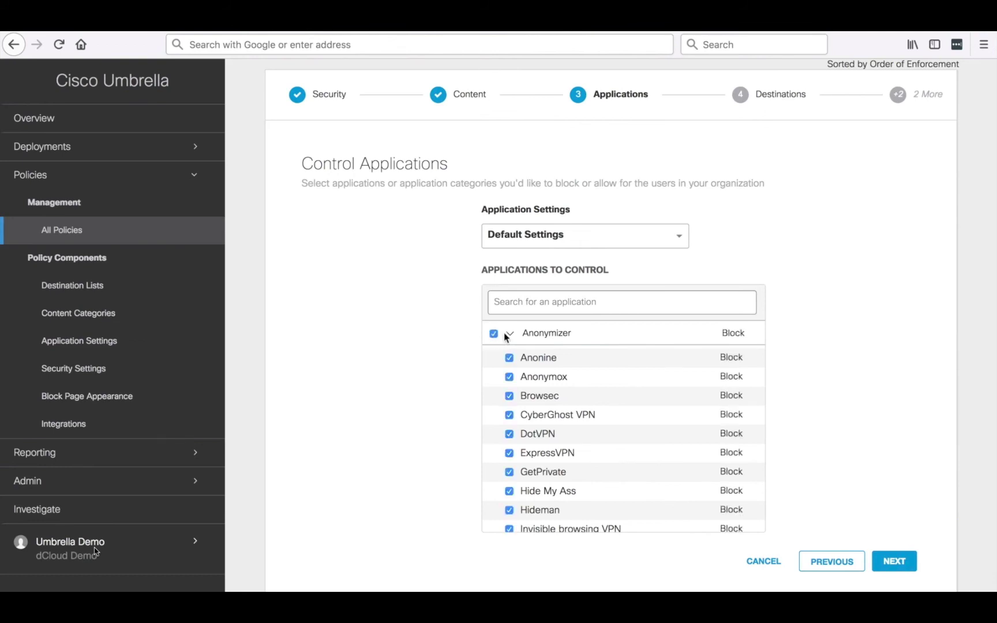
Remove the block on the Anonymizer category, and continue through the destination lists with only the Global Allow List and Global Block List applied.
{"action": "left_click", "coordinate": [510, 336]}
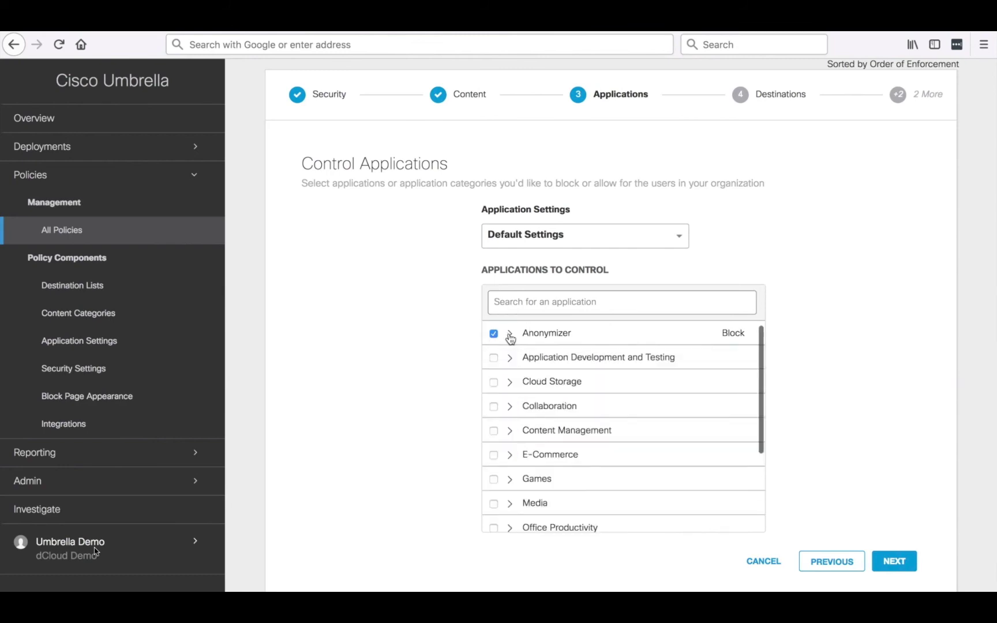
{"action": "left_click", "coordinate": [494, 334]}
{"action": "left_click", "coordinate": [893, 567]}
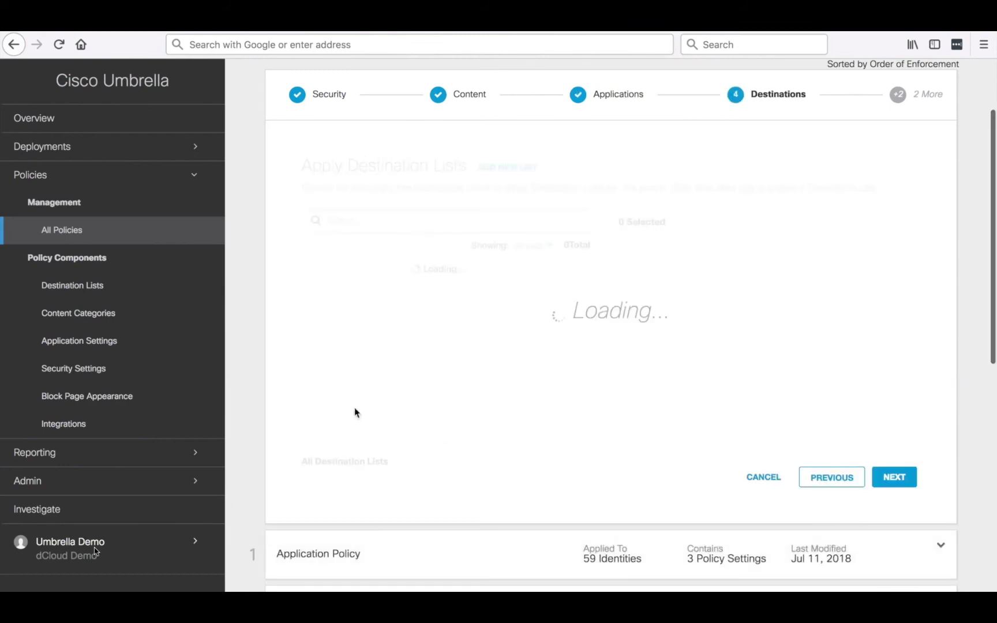
{"action": "scroll", "coordinate": [413, 321], "scroll_direction": "up", "scroll_amount": 1}
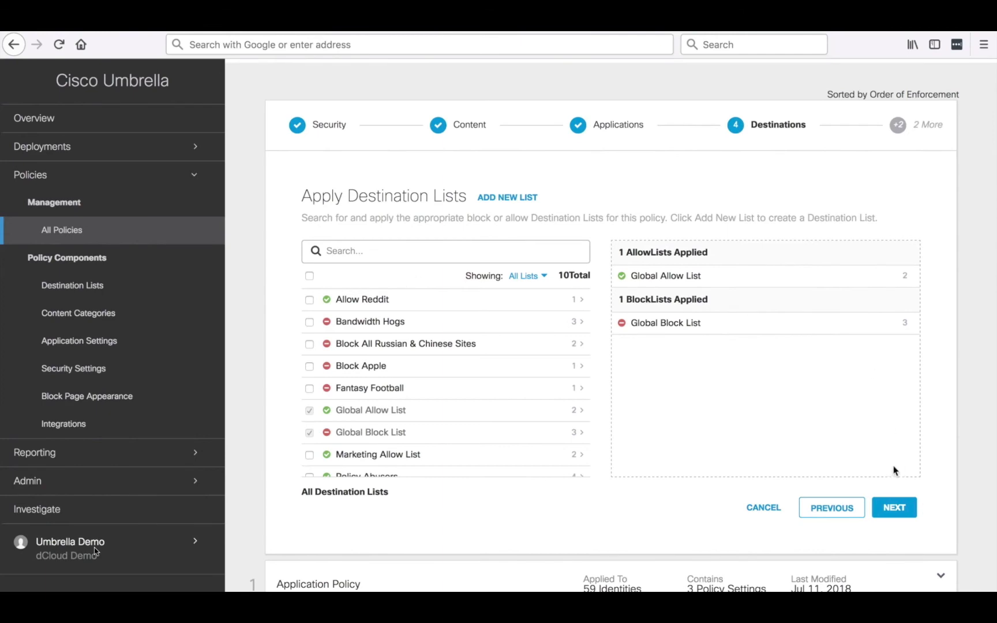
{"action": "left_click", "coordinate": [894, 508]}
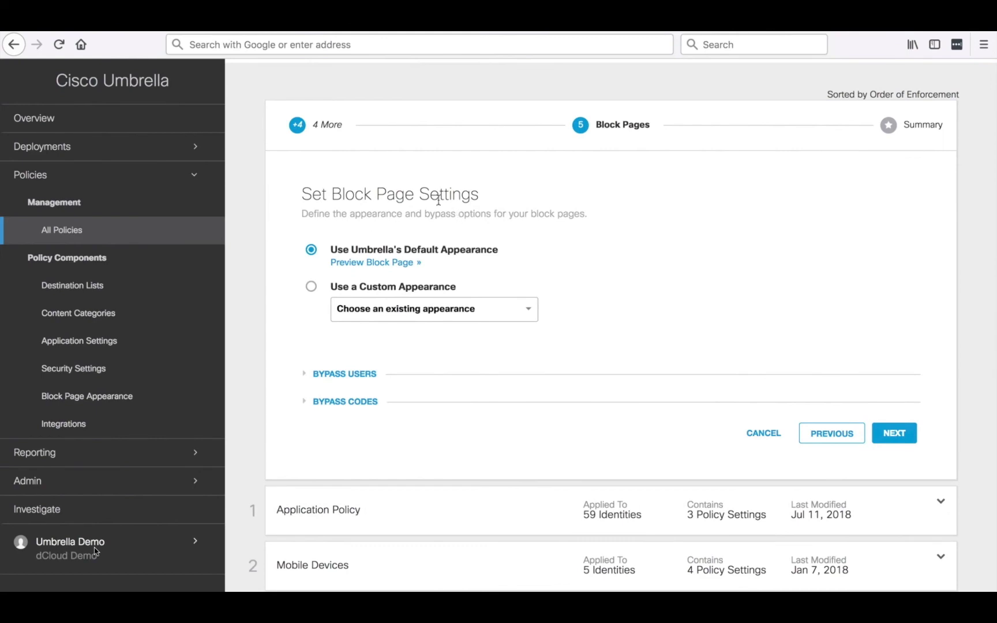
Preview Umbrella's default block page, close the preview, and continue to the policy summary with the default appearance.
{"action": "left_click", "coordinate": [378, 264]}
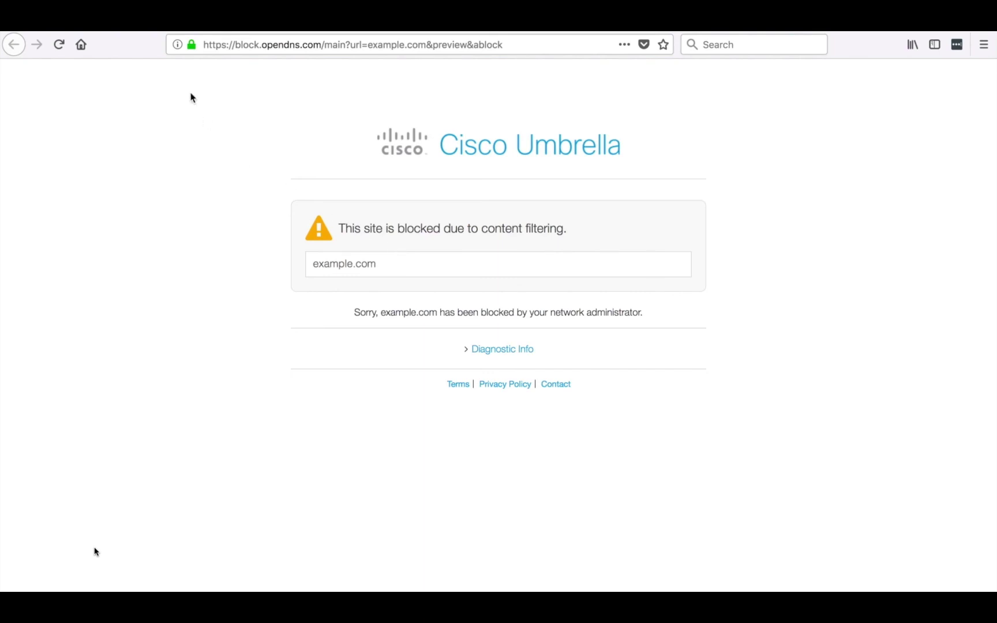
{"action": "left_click", "coordinate": [157, 30]}
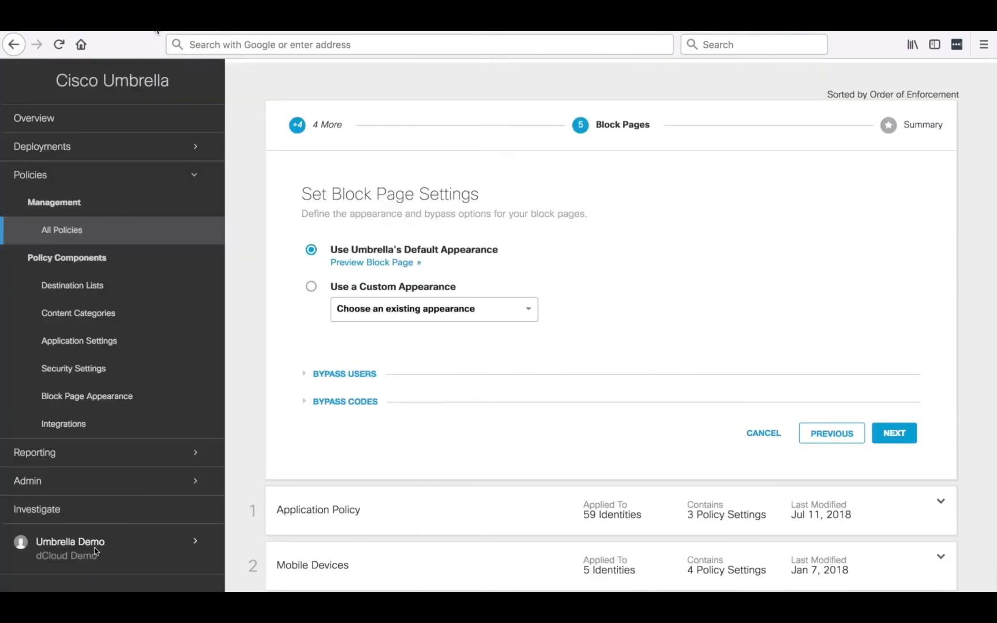
{"action": "left_click", "coordinate": [892, 434]}
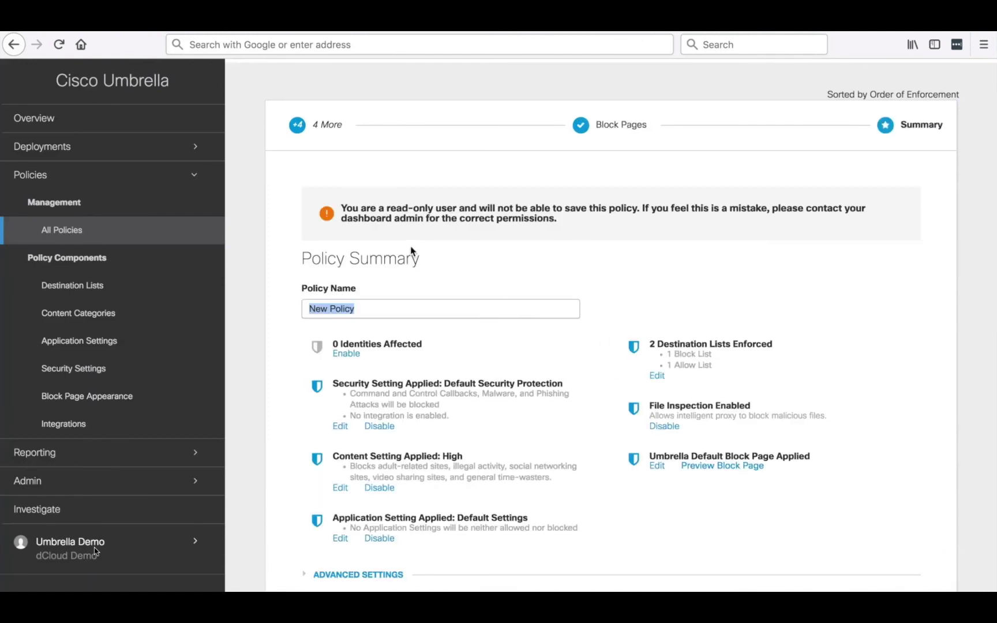
Name the new policy "Guest" and review the settings in its summary.
{"action": "scroll", "coordinate": [410, 248], "scroll_direction": "down", "scroll_amount": 1}
{"action": "left_click", "coordinate": [370, 270]}
{"action": "triple_click", "coordinate": [370, 269]}
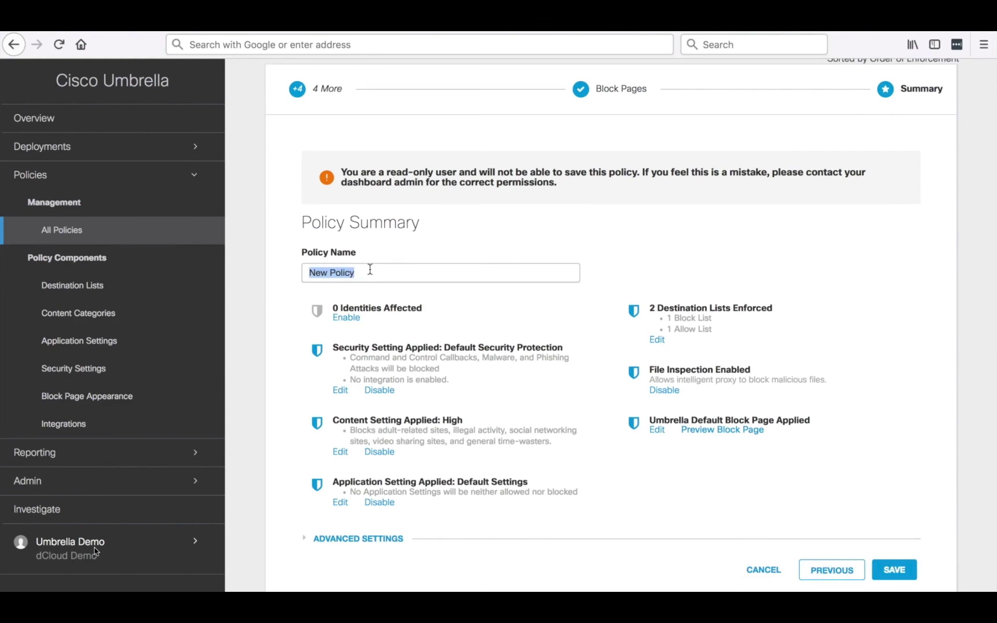
{"action": "type", "text": "Guest"}
{"action": "scroll", "coordinate": [541, 471], "scroll_direction": "down", "scroll_amount": 1}
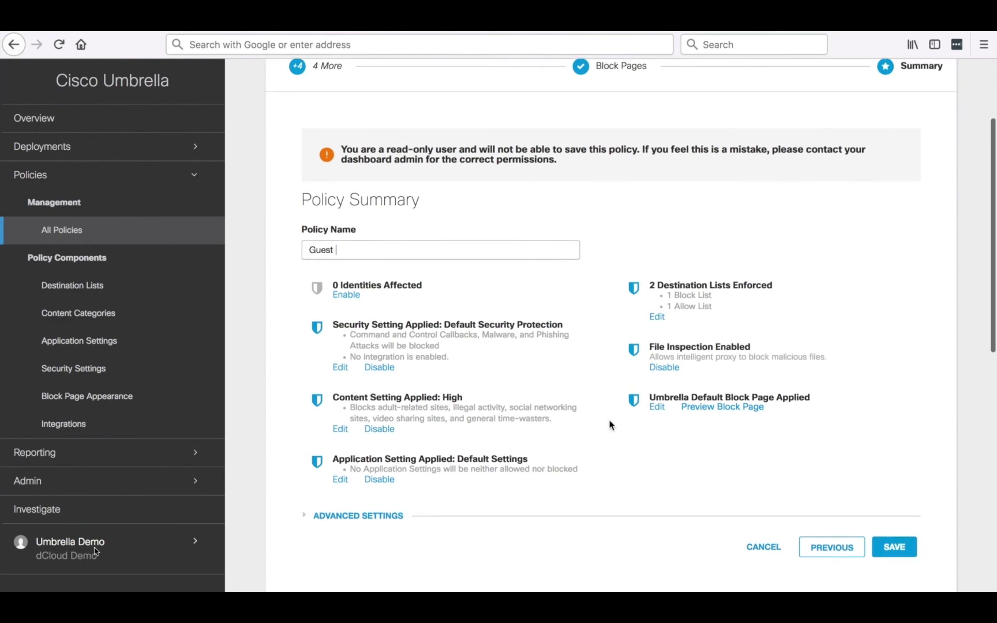
{"action": "scroll", "coordinate": [610, 425], "scroll_direction": "up", "scroll_amount": 2}
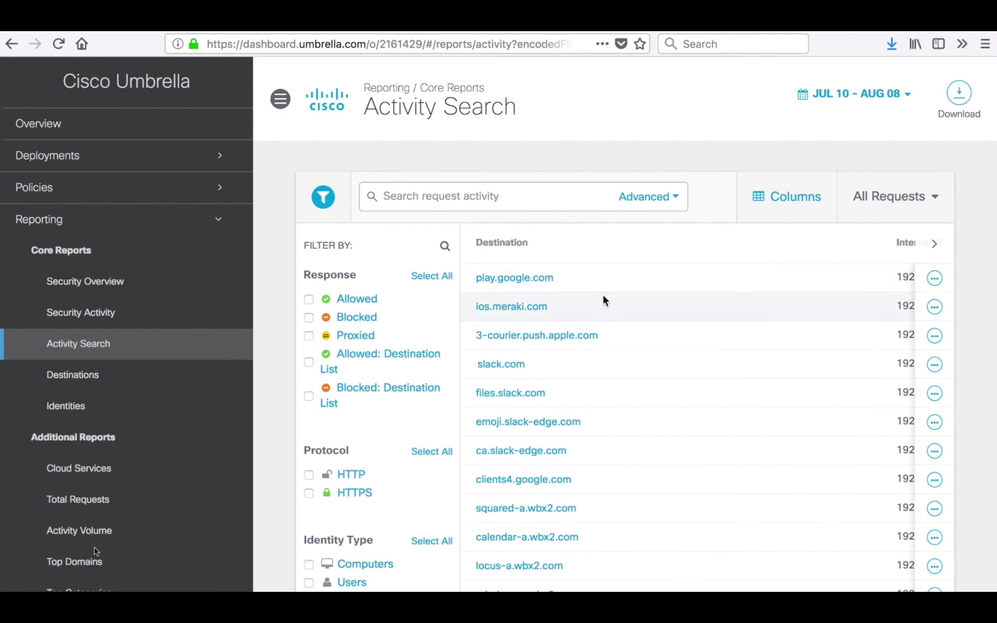
In the Activity Search report, examine the requests' internal IP, external IP and action, and highlight the first request's internal IP.
{"action": "scroll", "coordinate": [603, 294], "scroll_direction": "down", "scroll_amount": 1}
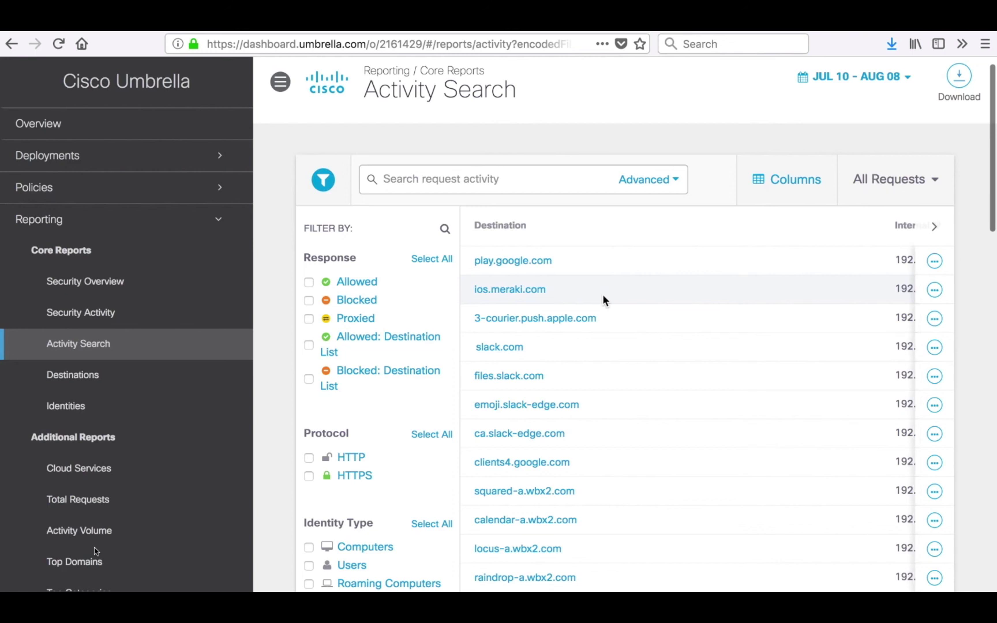
{"action": "scroll", "coordinate": [604, 295], "scroll_direction": "right", "scroll_amount": 5}
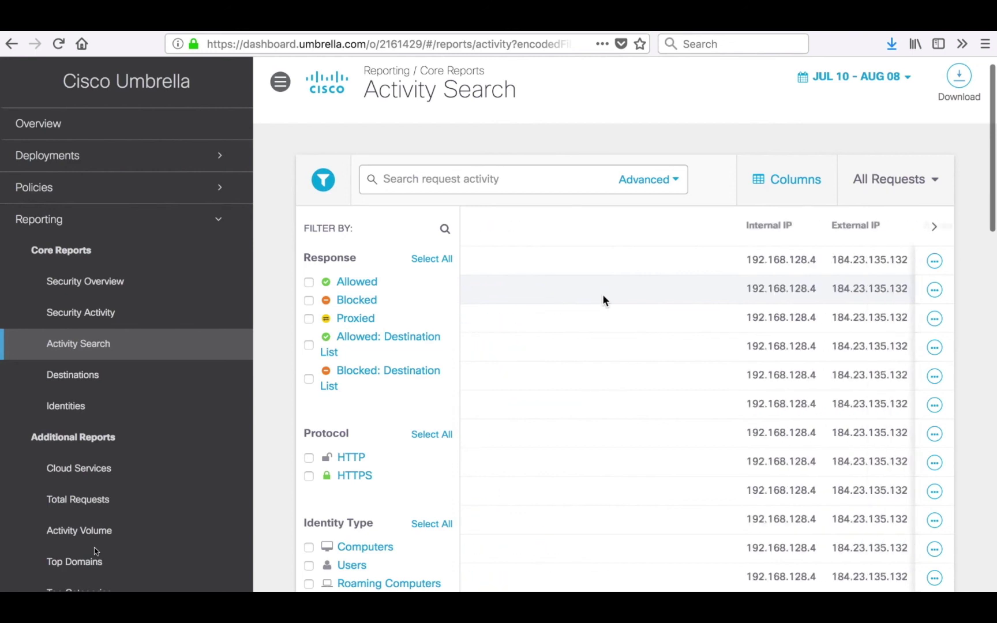
{"action": "scroll", "coordinate": [602, 294], "scroll_direction": "right", "scroll_amount": 3}
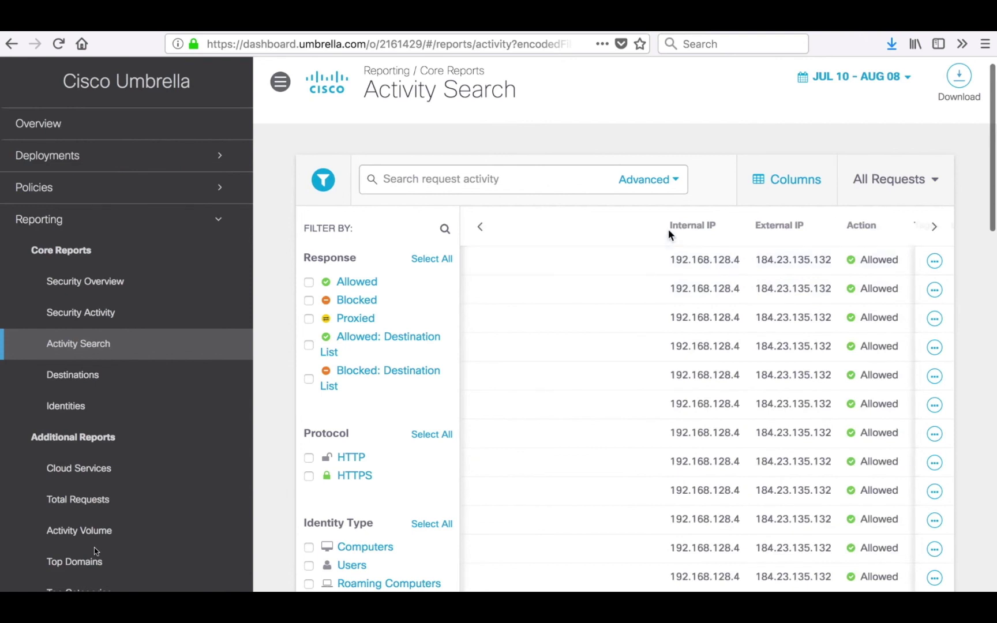
{"action": "left_click_drag", "start_coordinate": [669, 259], "coordinate": [738, 260]}
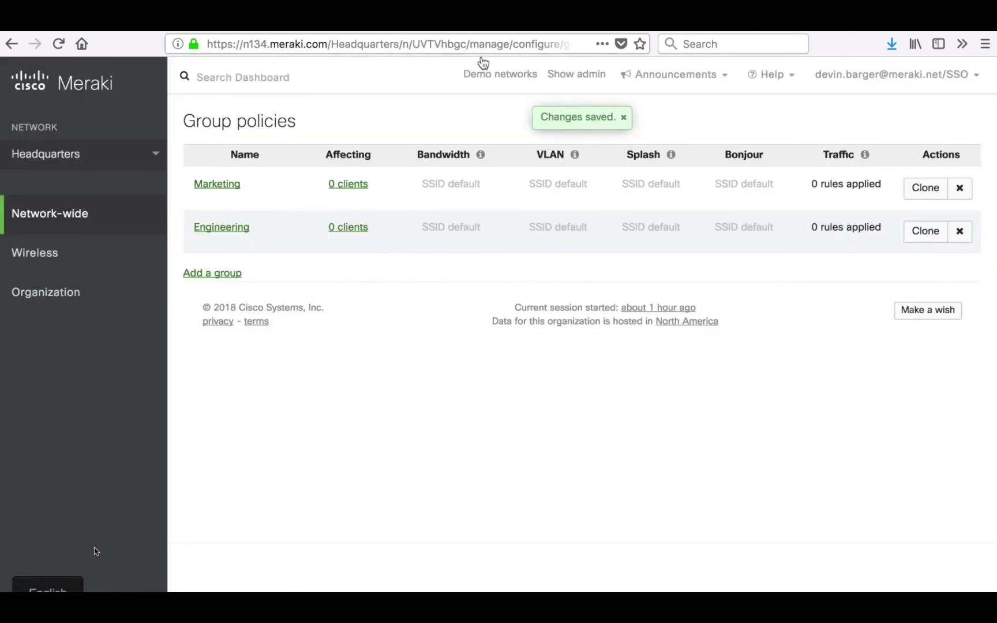
In the Meraki dashboard, open the details of the Headquarters MR33 access point and highlight its LAN IP address.
{"action": "mouse_move", "coordinate": [72, 267]}
{"action": "left_click", "coordinate": [211, 287]}
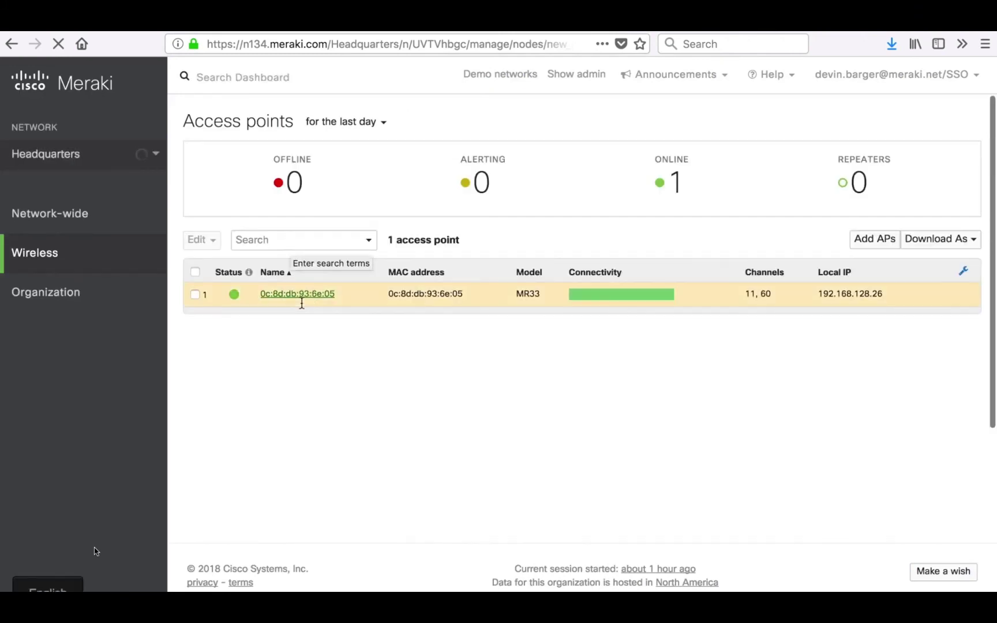
{"action": "left_click", "coordinate": [298, 295]}
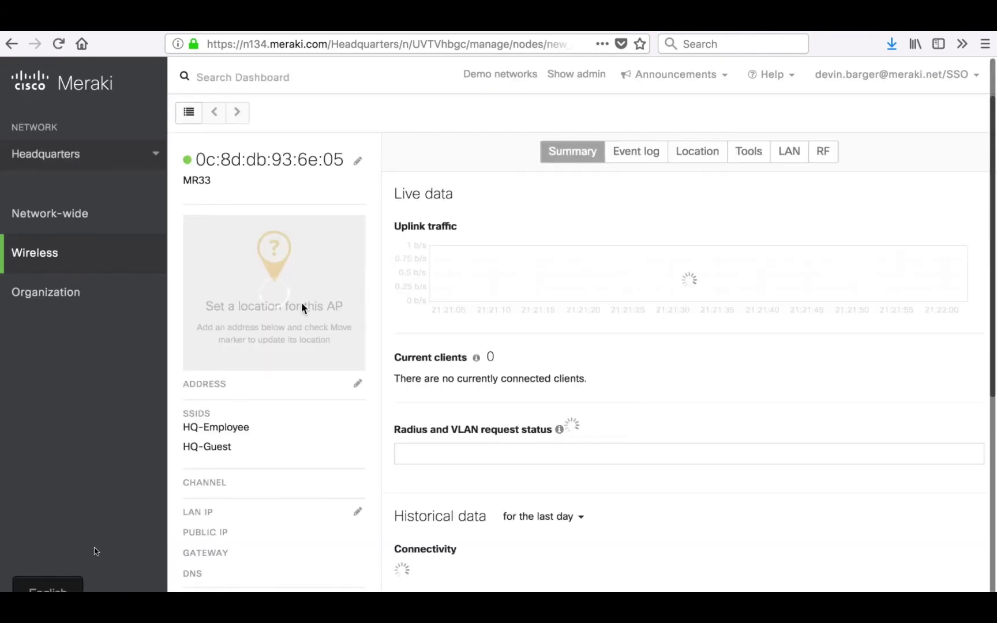
{"action": "scroll", "coordinate": [302, 301], "scroll_direction": "down", "scroll_amount": 2}
{"action": "scroll", "coordinate": [301, 303], "scroll_direction": "down", "scroll_amount": 3}
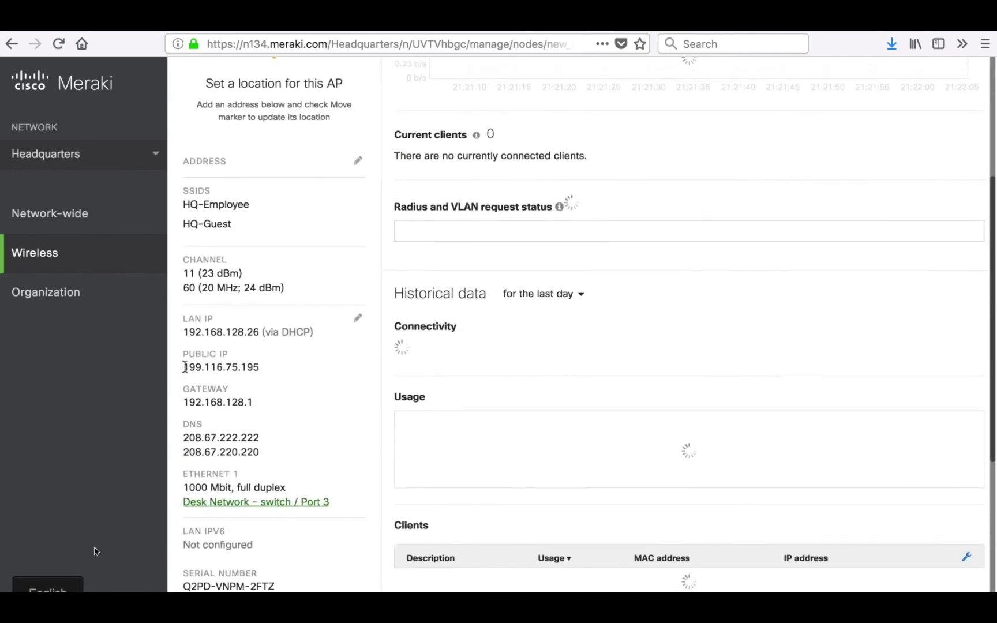
{"action": "left_click_drag", "start_coordinate": [184, 331], "coordinate": [260, 332]}
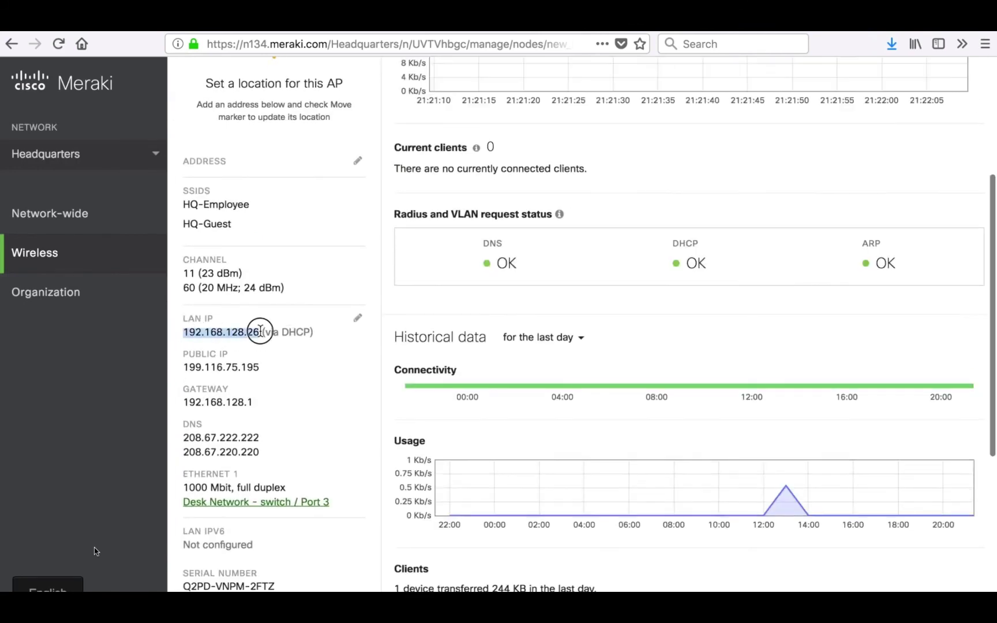